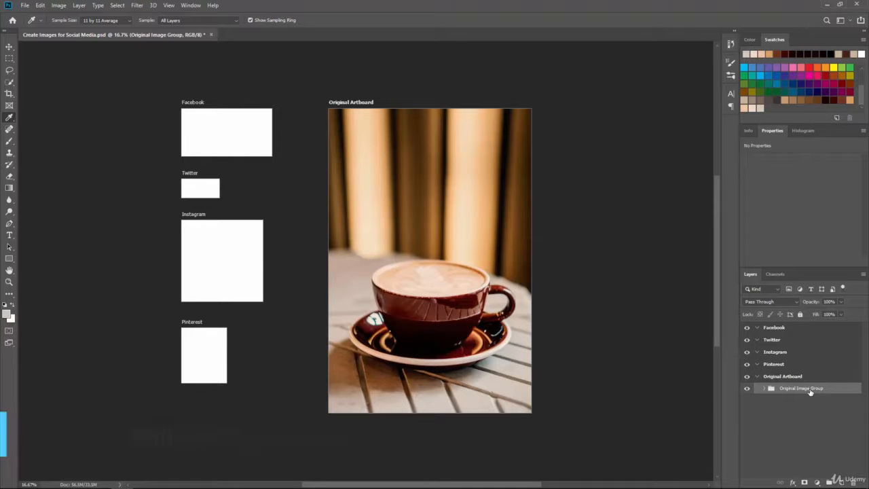
- Duplicate the Original Image Group, naming the copy "Original Image Facebook"
right_click(811, 392)
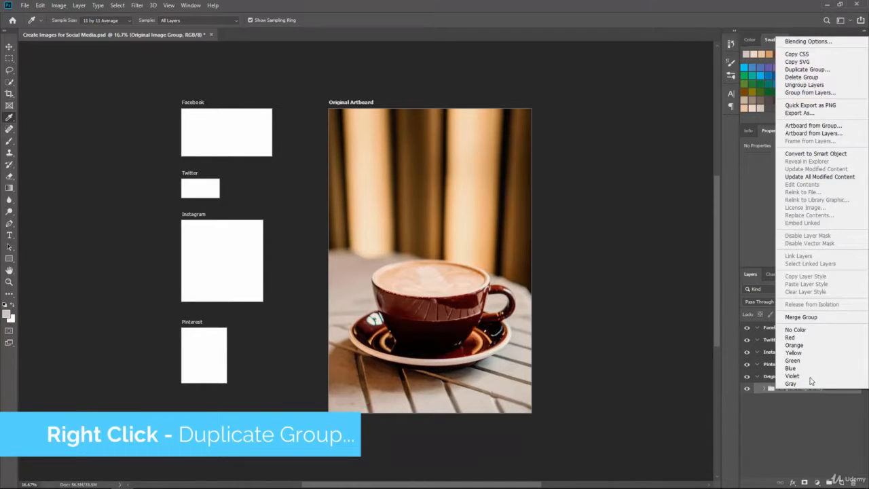
click(813, 70)
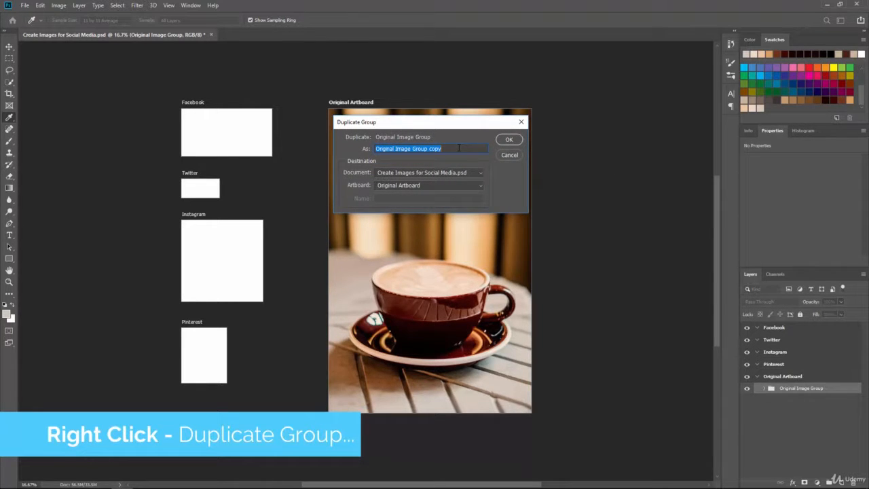
text(Original Im)
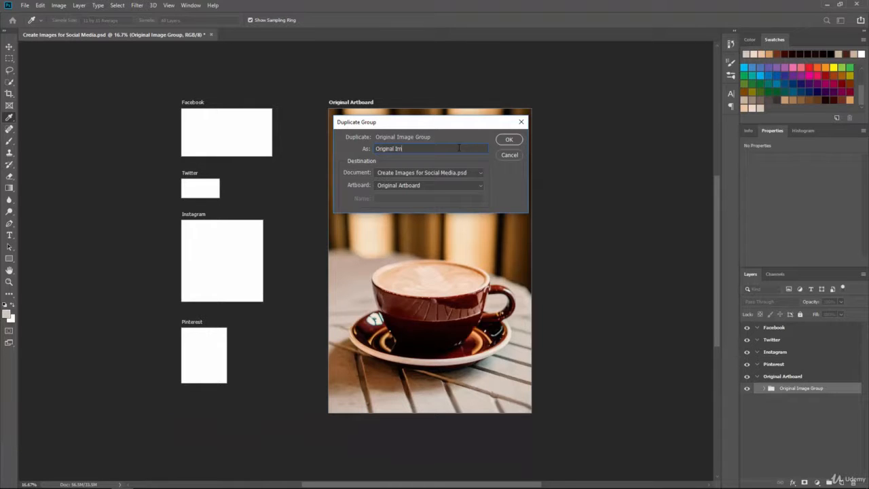
text(age Facebook)
key(Return)
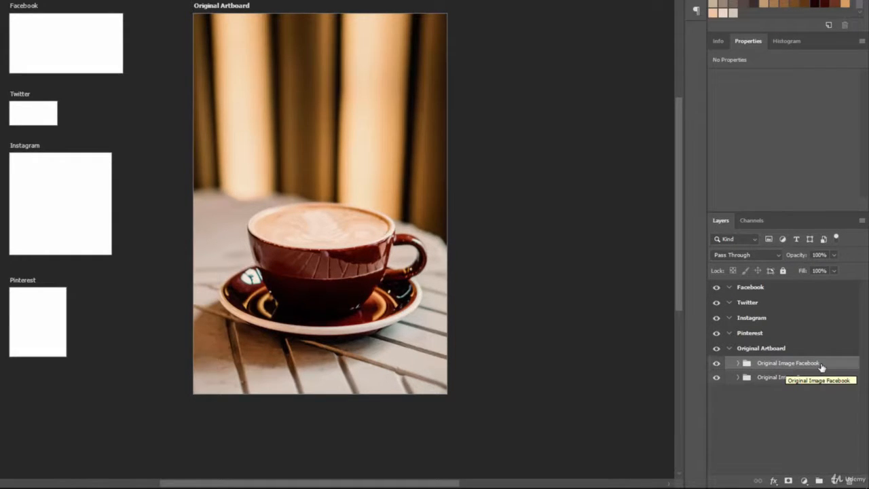
- Move the "Original Image Facebook" group into the Facebook artboard
drag(822, 366, 783, 288)
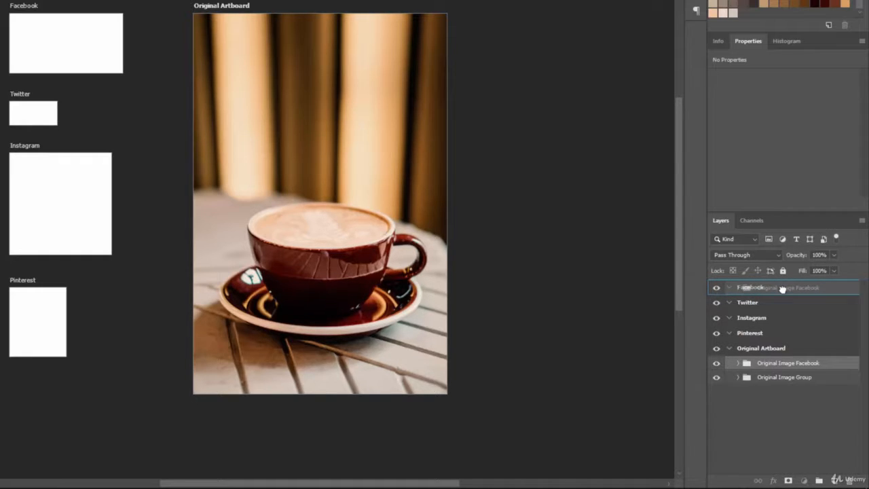
drag(782, 289, 782, 298)
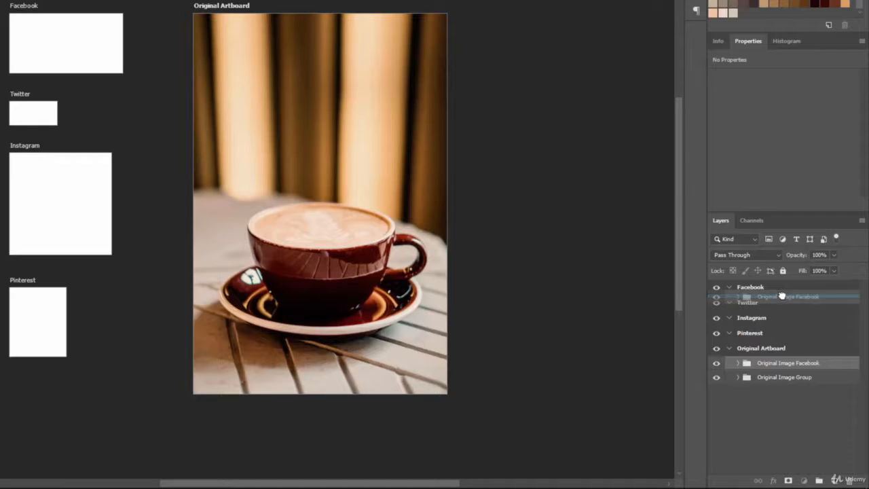
drag(783, 296, 781, 290)
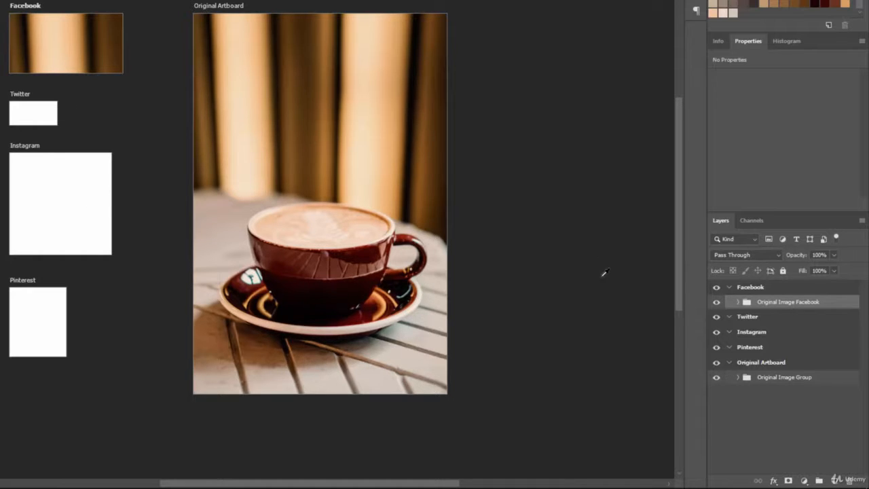
click(797, 379)
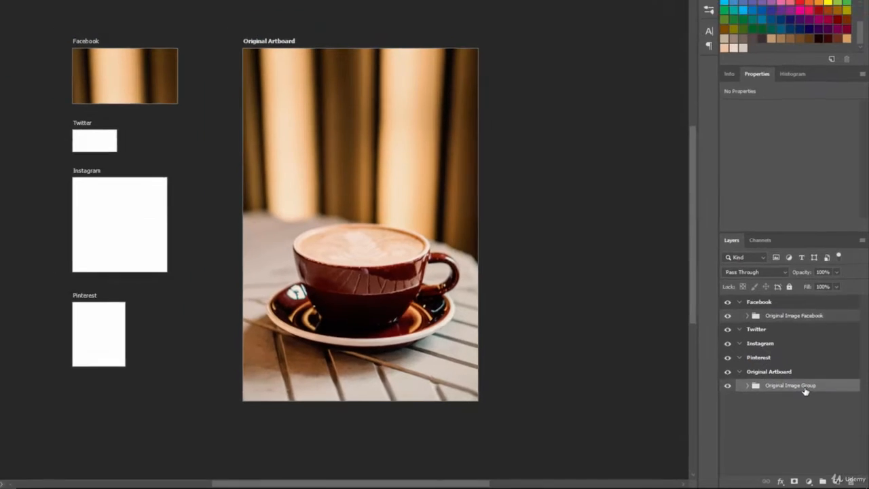
drag(799, 379, 835, 481)
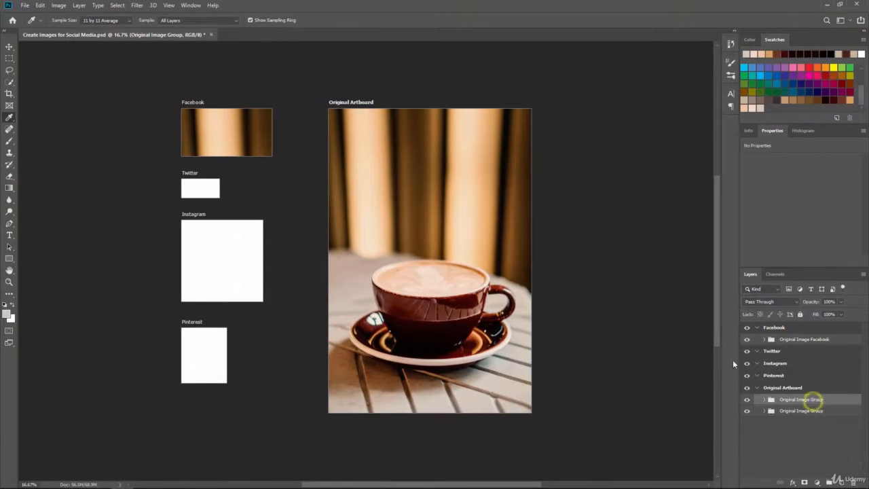
double_click(795, 401)
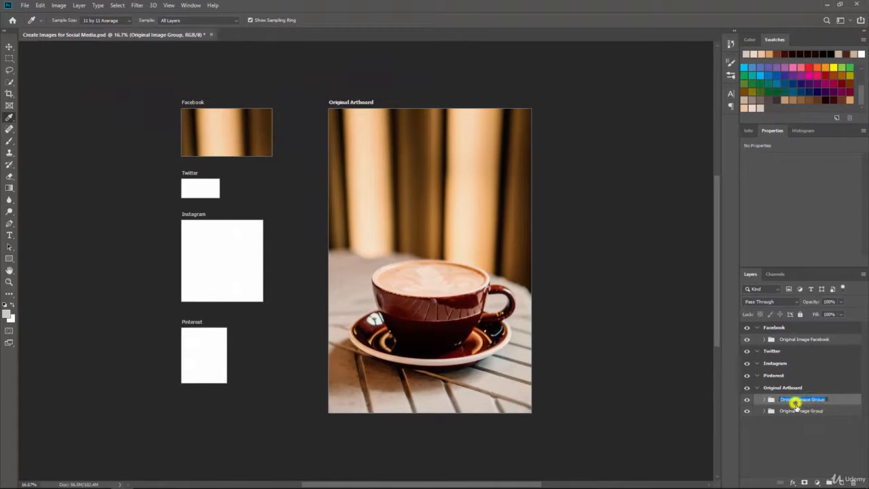
click(803, 438)
key(ctrl+z)
- Duplicate the Original Image Group as "Original Image Twitter" and move it into the Twitter artboard
right_click(806, 400)
click(794, 89)
text(Original Image Twitter)
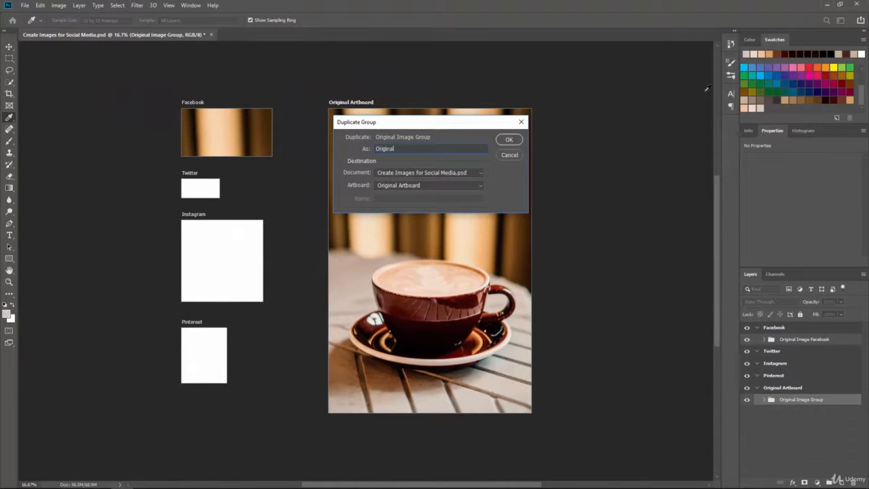
key(Return)
drag(811, 401, 806, 352)
- Duplicate the Original Image Group as "Original Image Instagram" and move it into the Instagram artboard
right_click(802, 411)
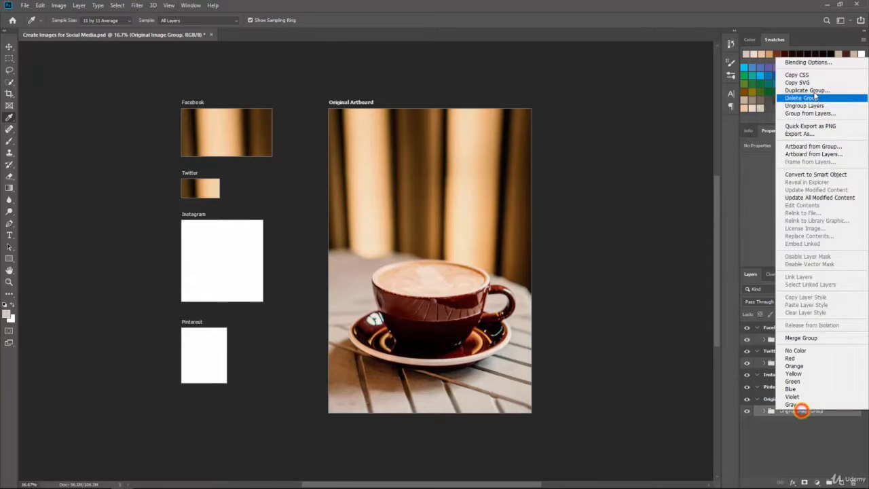
click(793, 89)
text(Original Image Instagram)
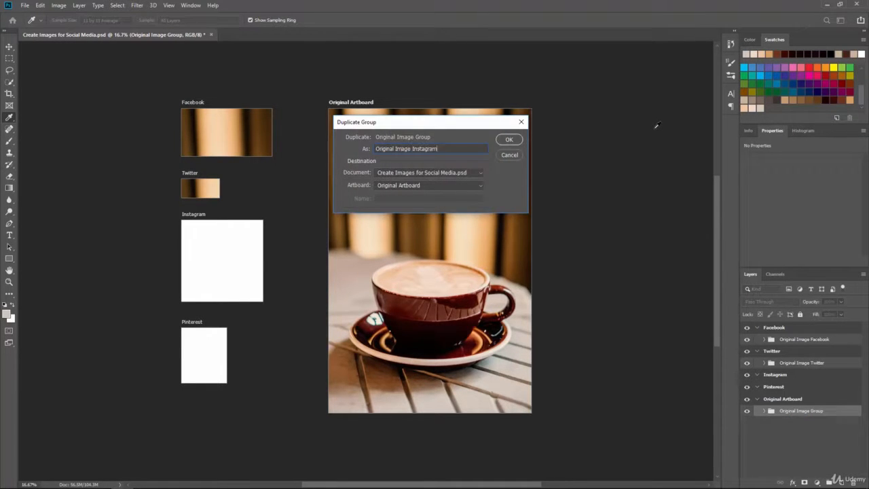
key(Return)
drag(802, 411, 793, 376)
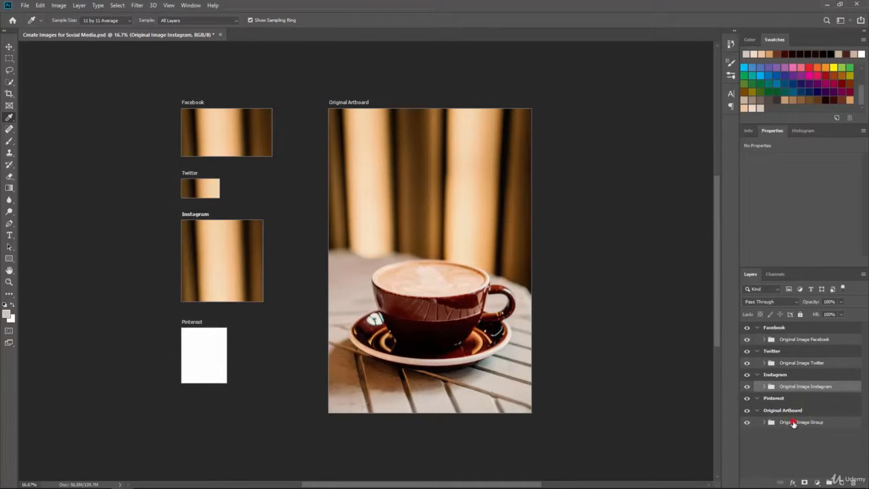
- Duplicate the Original Image Group as "Original Image Pinterest" and move it into the Pinterest artboard
right_click(801, 422)
click(793, 89)
text(Original Image)
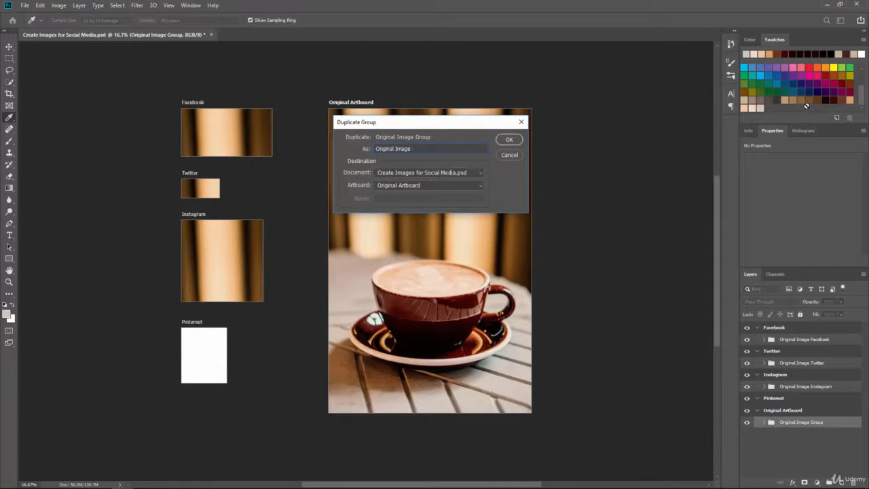
text( Pinterest)
key(Return)
drag(791, 422, 803, 401)
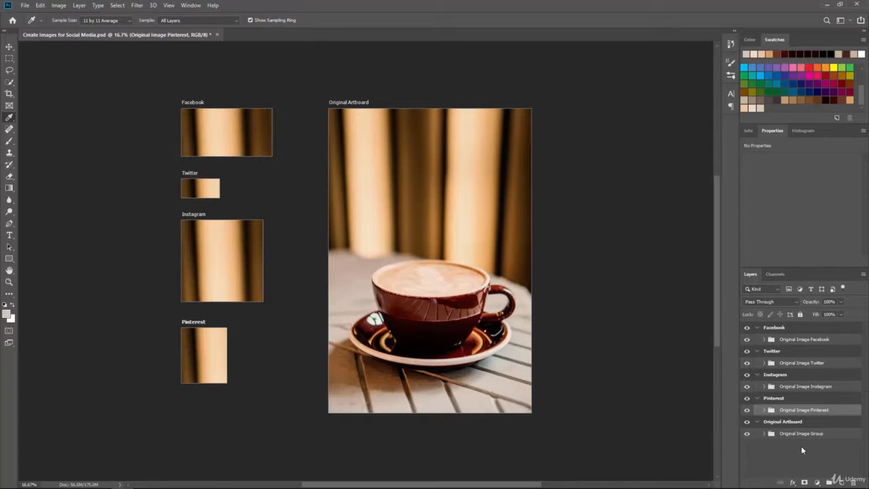
- Select the "Original Image Facebook" group and start Free Transform on it
click(793, 339)
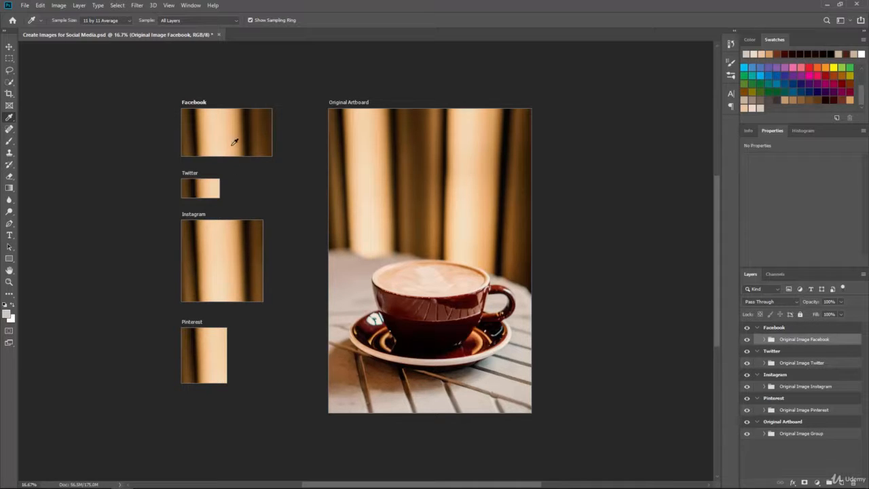
drag(262, 180, 417, 285)
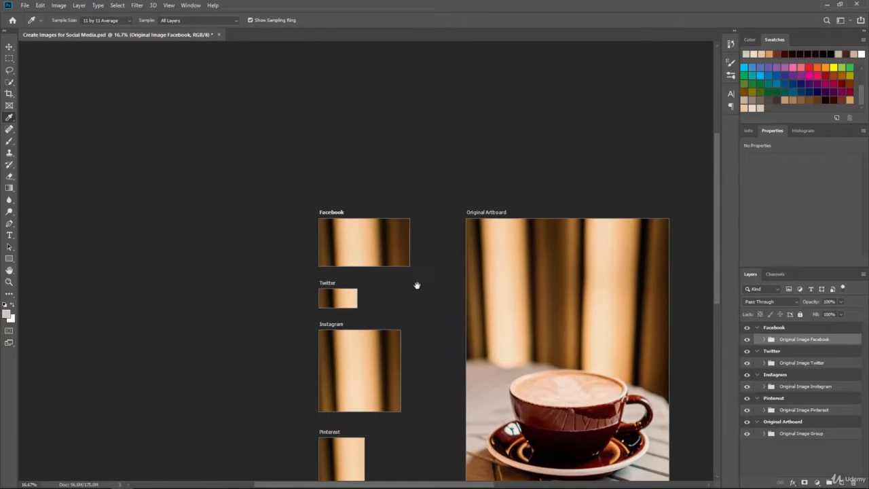
key(ctrl+plus)
key(ctrl+plus)
key(ctrl+plus)
key(ctrl+plus)
key(ctrl+plus)
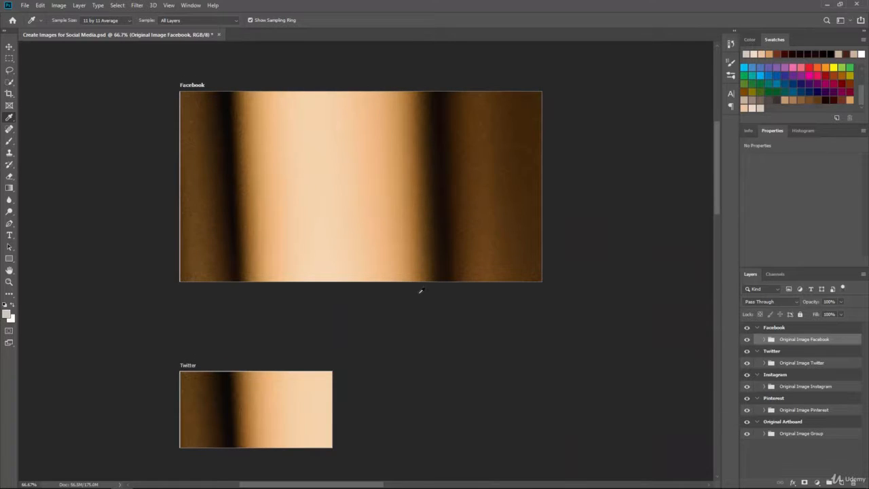
drag(385, 305, 407, 365)
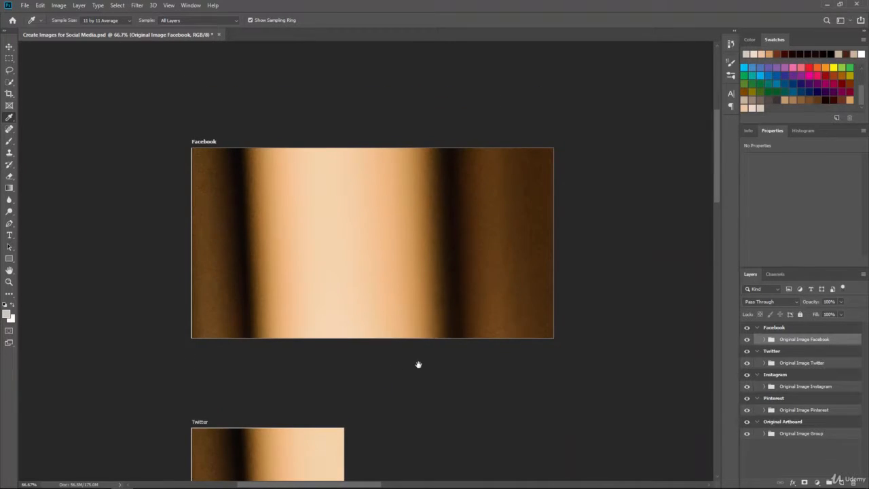
key(ctrl+plus)
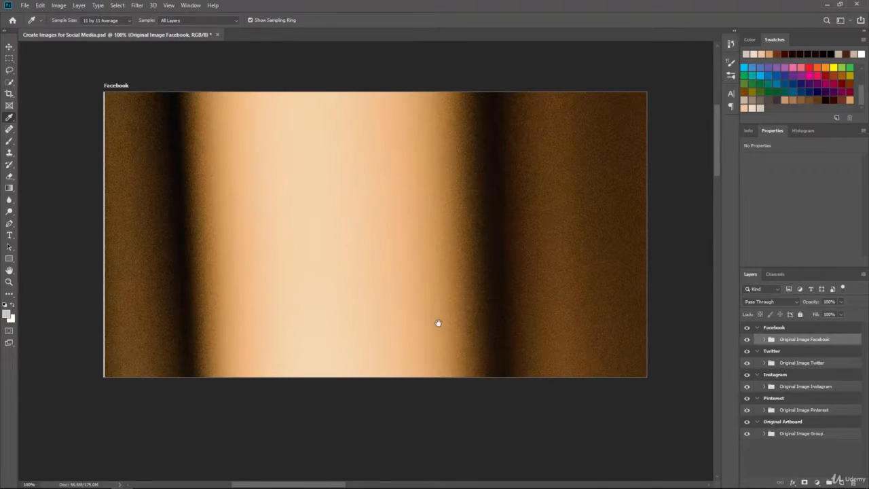
drag(439, 322, 415, 346)
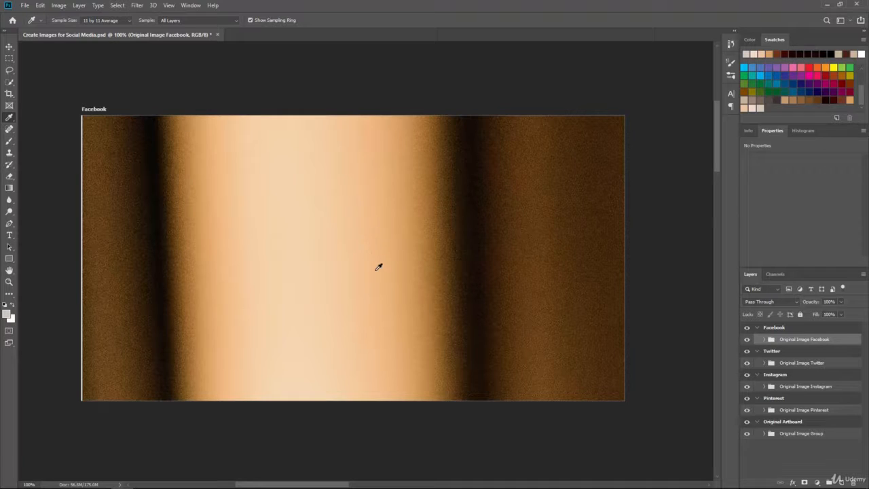
click(40, 5)
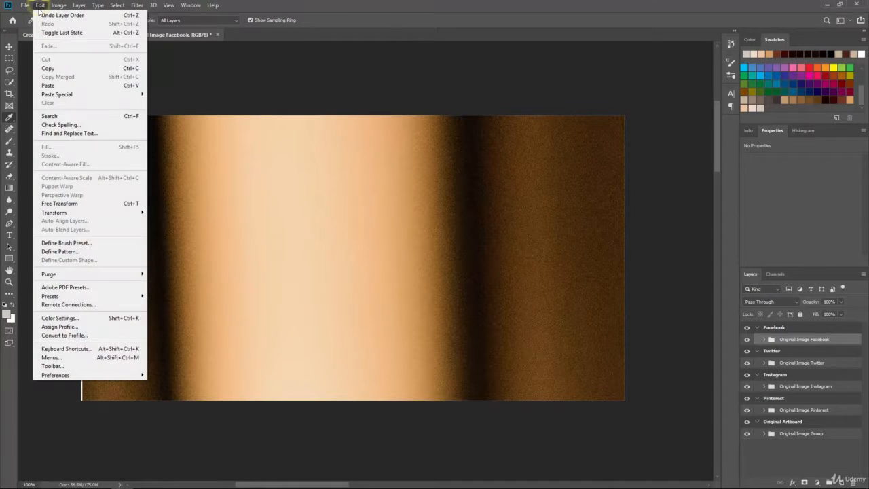
mouse_move(88, 213)
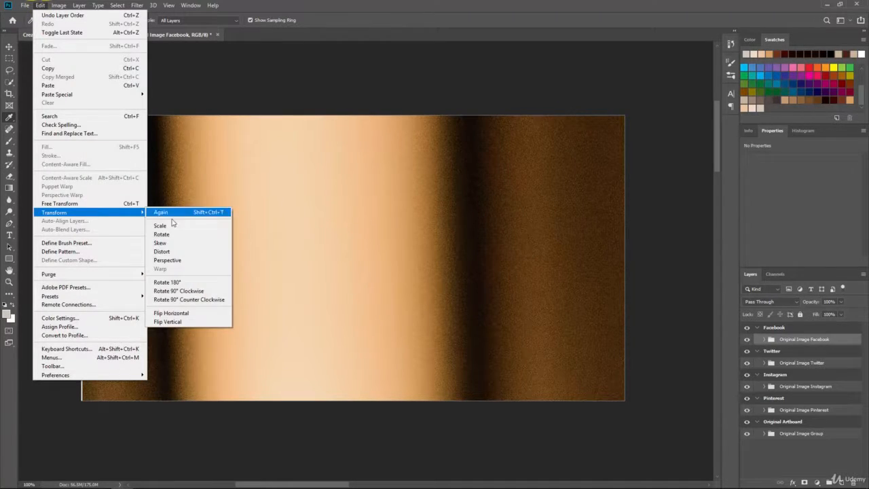
click(112, 207)
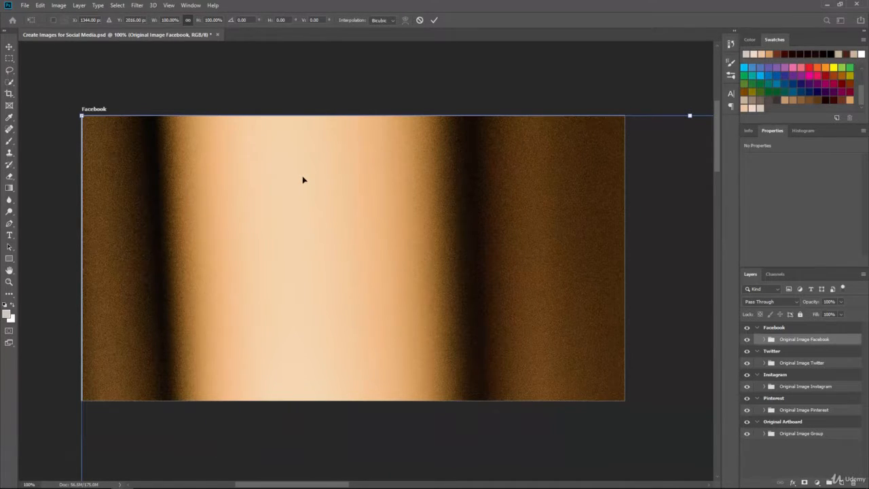
- Scale the Facebook image down proportionally to about 45% from its corner
key(ctrl+minus)
key(ctrl+minus)
key(ctrl+minus)
key(ctrl+minus)
key(ctrl+minus)
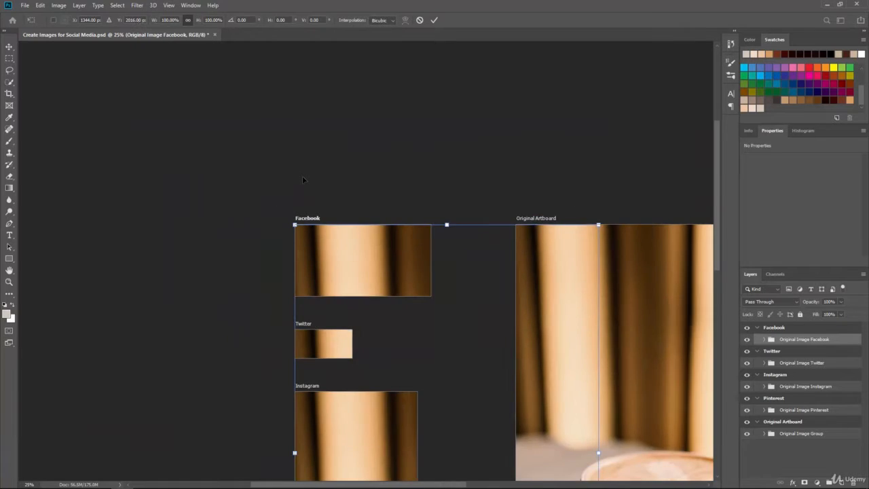
drag(421, 309, 395, 181)
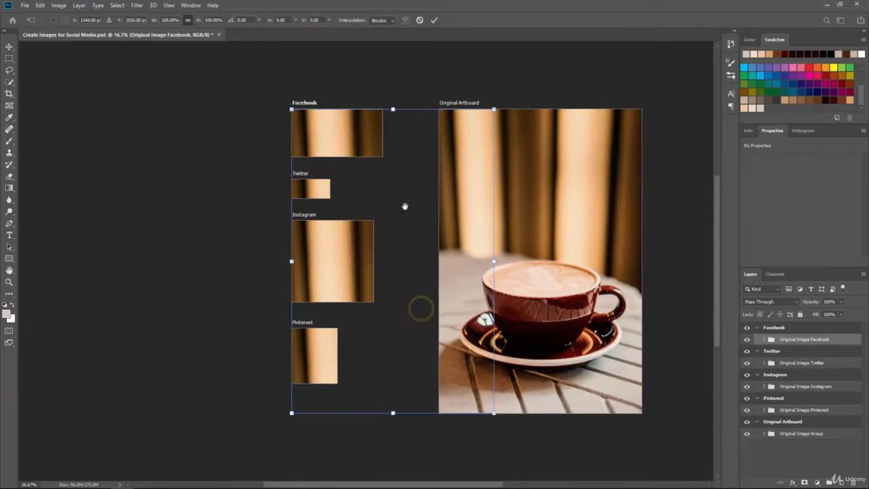
drag(495, 410, 311, 294)
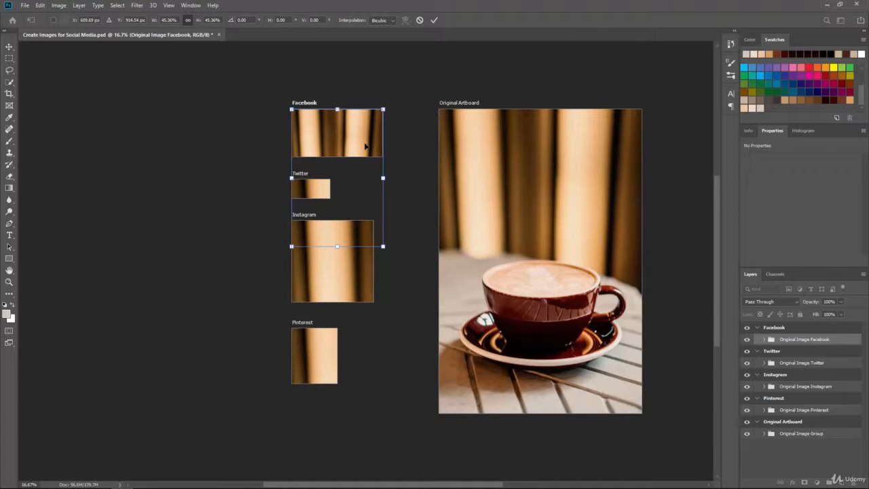
- Reposition and resize the image so the coffee cup fills the Facebook artboard, then apply the transform
key(ctrl+plus)
key(ctrl+plus)
drag(290, 157, 351, 320)
drag(401, 283, 400, 203)
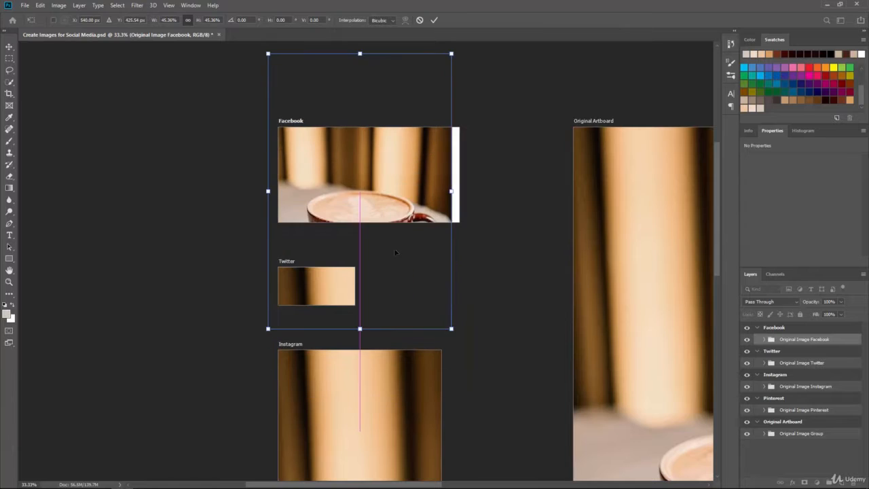
drag(398, 264, 407, 197)
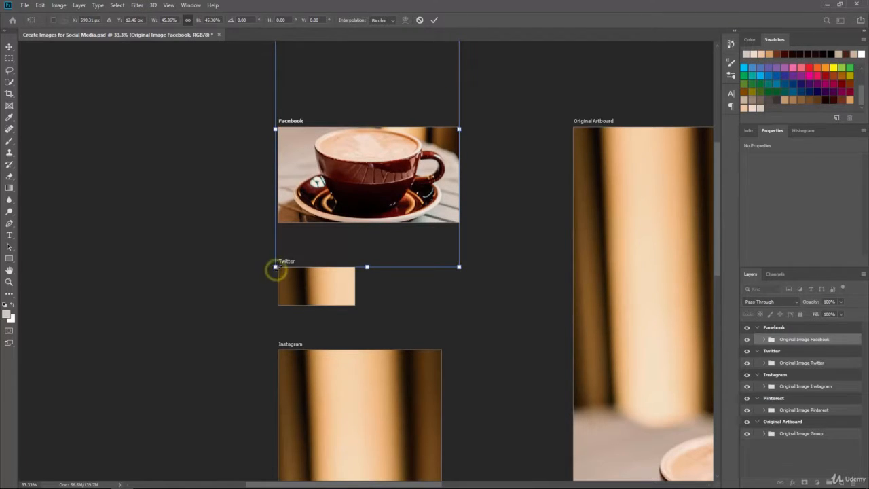
drag(276, 268, 278, 260)
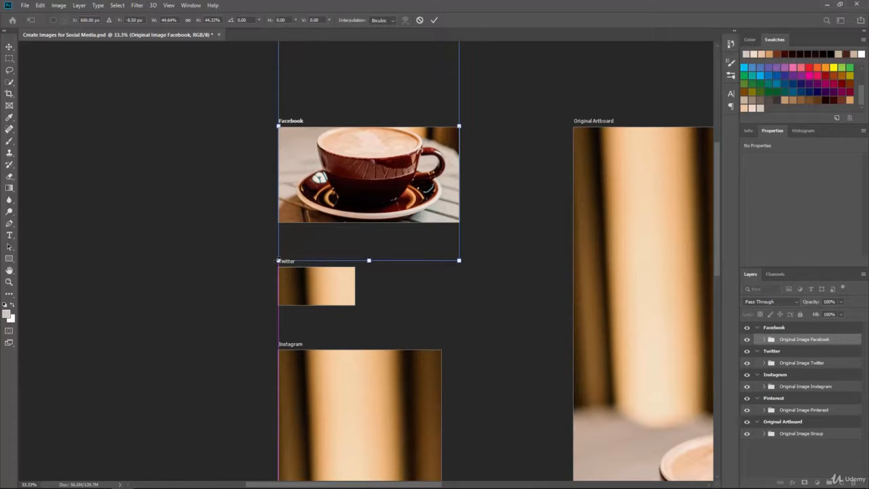
drag(396, 187, 396, 192)
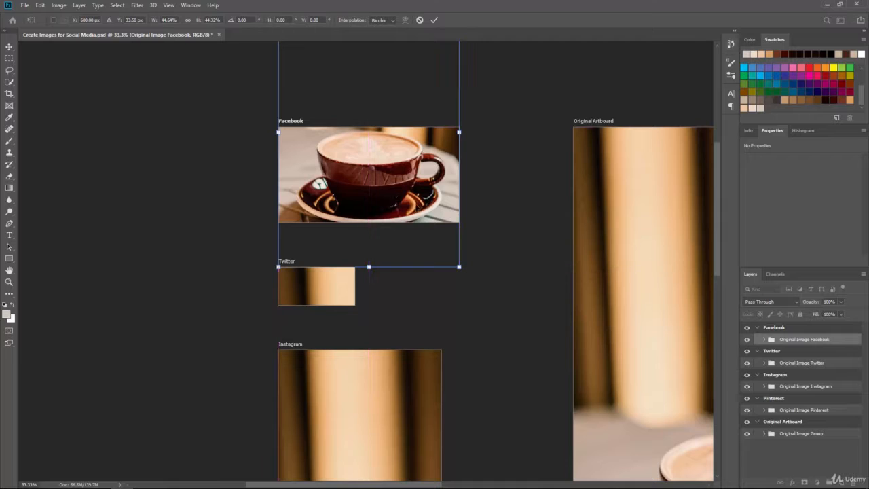
click(505, 224)
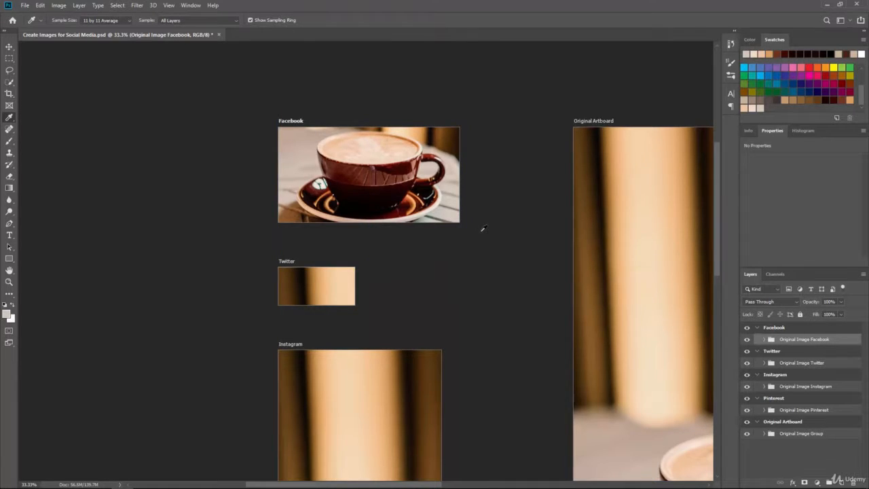
- Undo and redo the Facebook image transform to compare, and switch to the Move tool
key(ctrl+z)
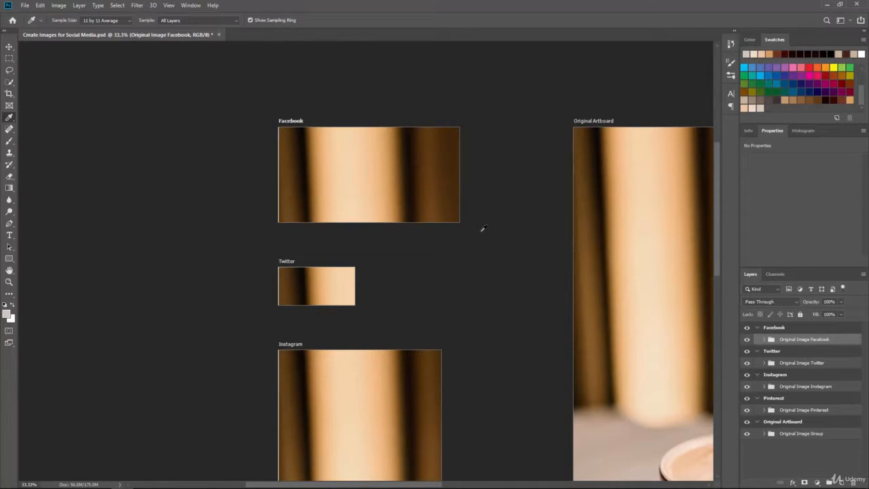
key(ctrl+shift+z)
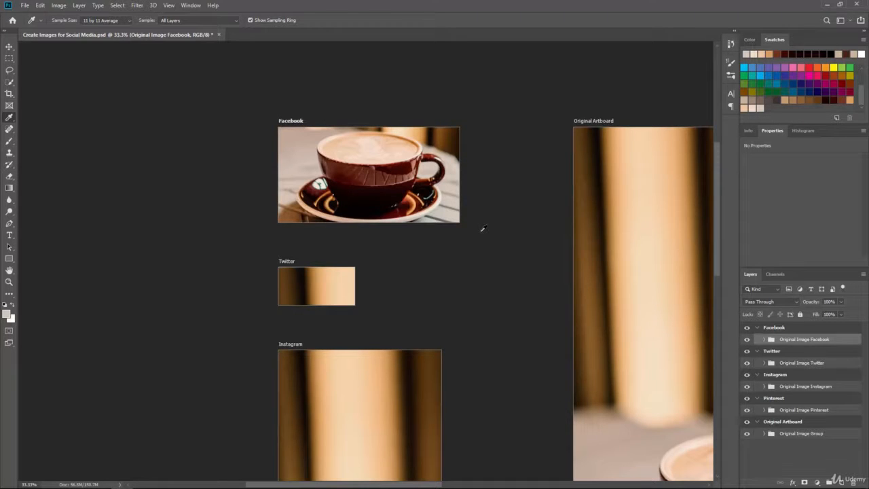
click(9, 46)
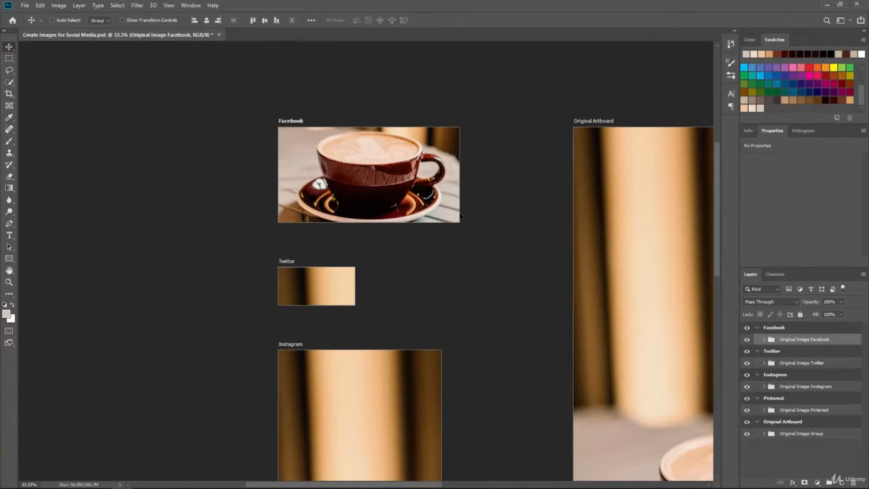
- Nudge the Facebook image slightly upward inside its artboard so the cup sits better in the frame
key(ctrl+plus)
key(ctrl+plus)
drag(408, 145, 418, 322)
key(ctrl+plus)
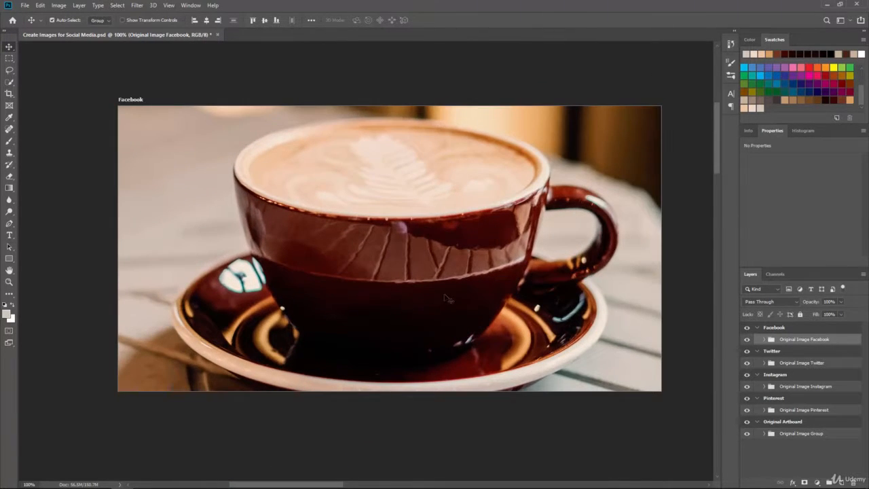
drag(470, 292, 446, 293)
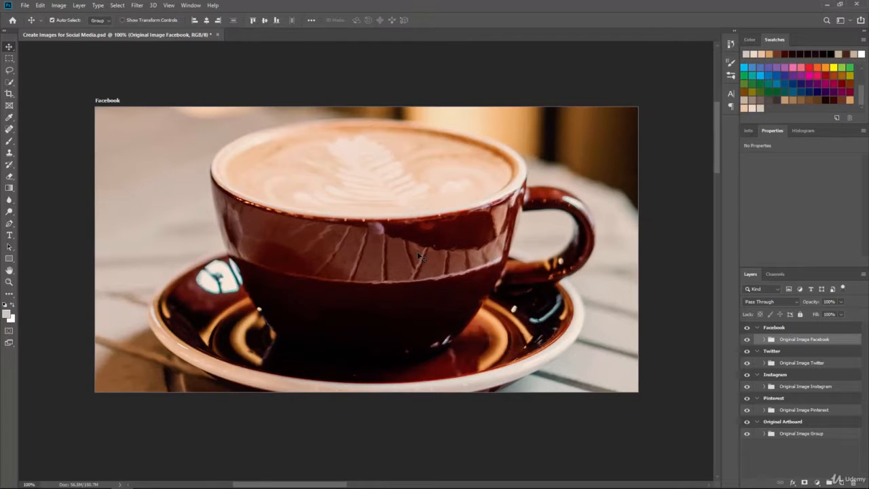
mouse_move(322, 208)
mouse_down()
mouse_move(321, 190)
mouse_move(322, 199)
mouse_up()
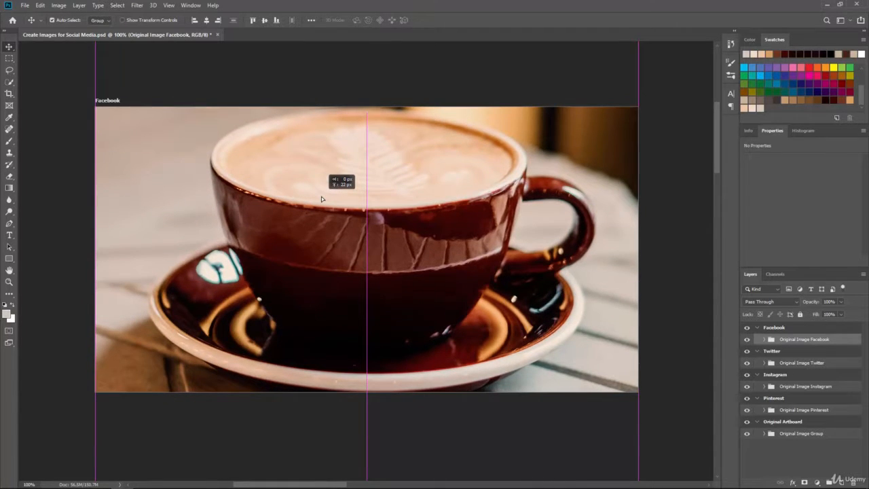
drag(321, 197, 407, 154)
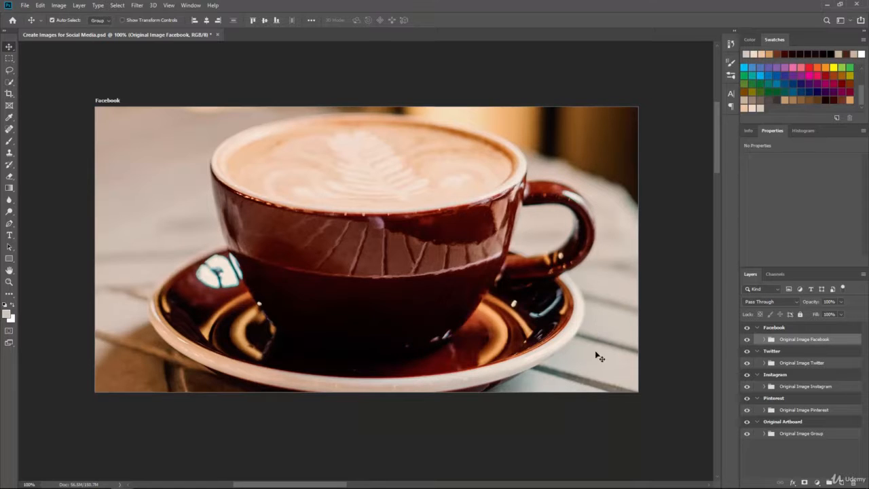
- Drag the Facebook image sideways across the artboard in both directions and back to its centred position
drag(347, 242, 561, 232)
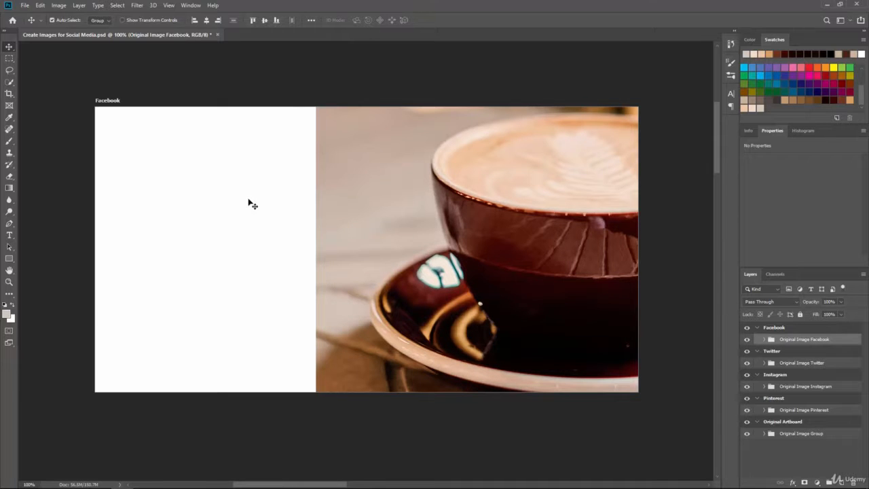
drag(462, 195, 107, 203)
drag(187, 203, 182, 204)
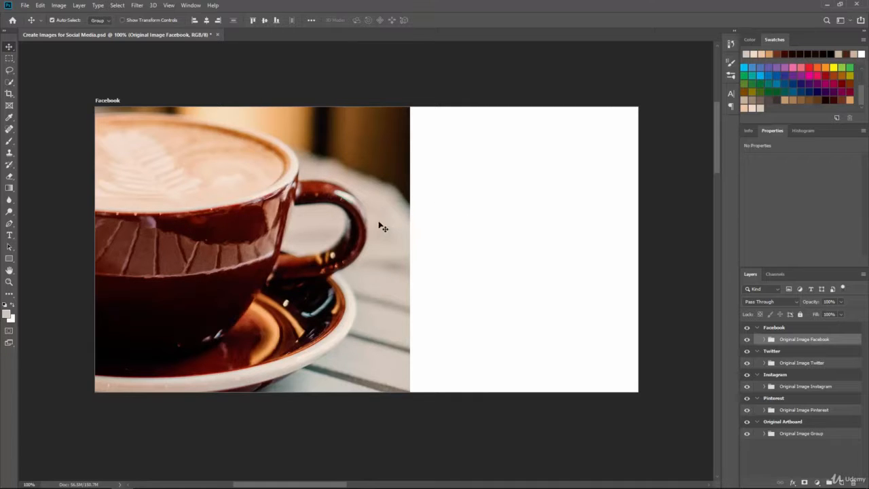
drag(325, 224, 558, 230)
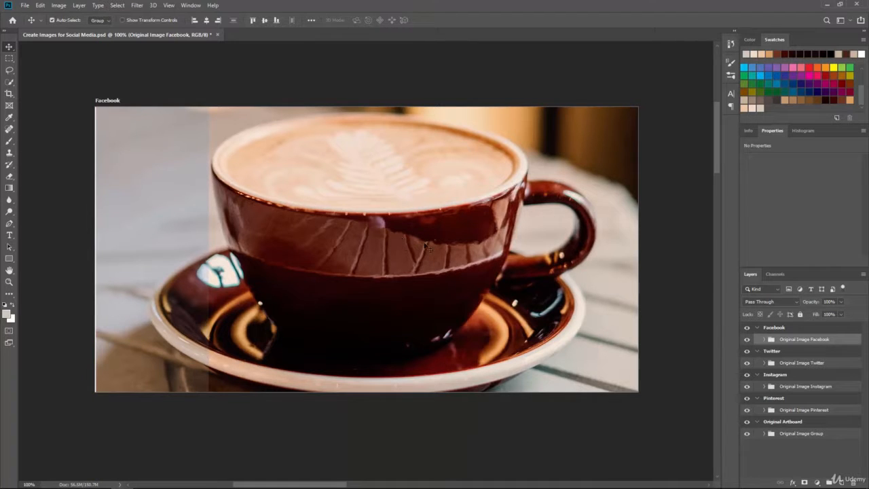
- Select the "Original Image Twitter" group, start Free Transform and scale it down proportionally to about 19%
drag(465, 408, 467, 244)
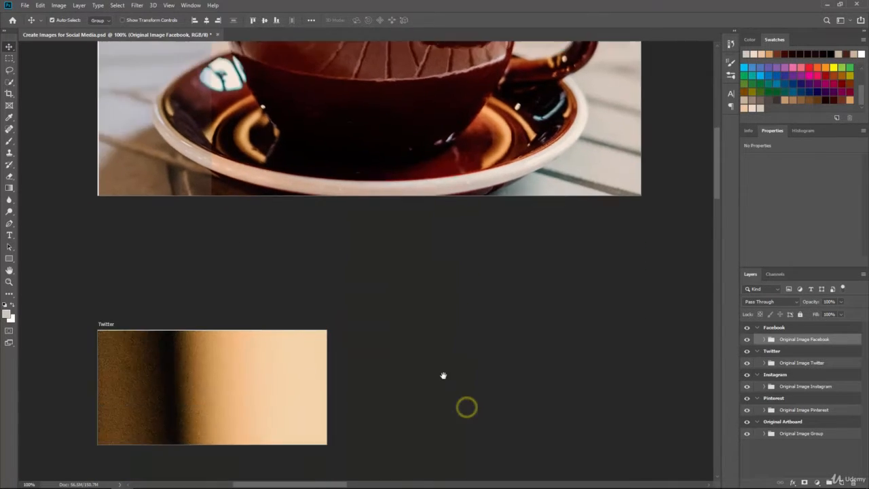
drag(442, 379, 557, 265)
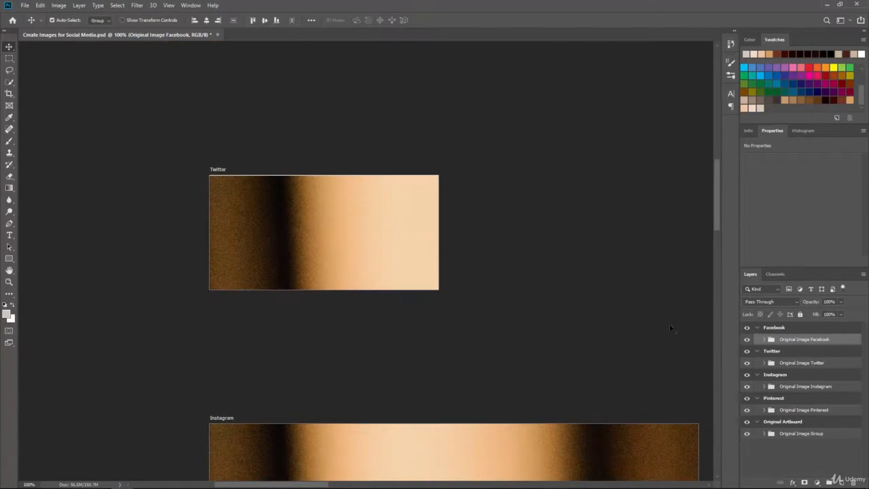
click(791, 364)
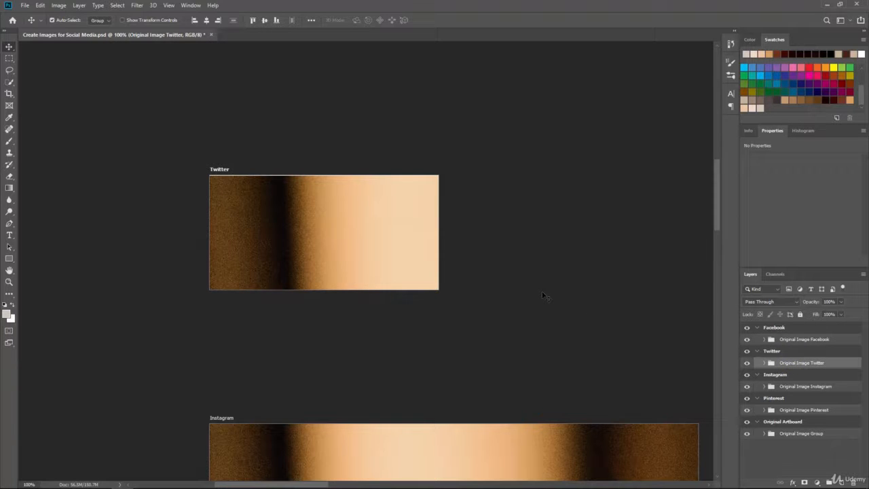
key(ctrl+t)
key(ctrl+minus)
key(ctrl+minus)
key(ctrl+minus)
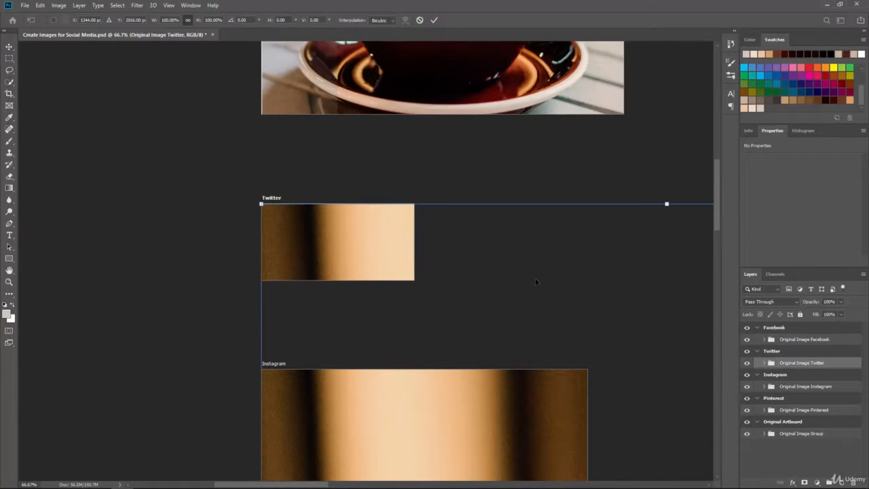
key(ctrl+minus)
key(ctrl+minus)
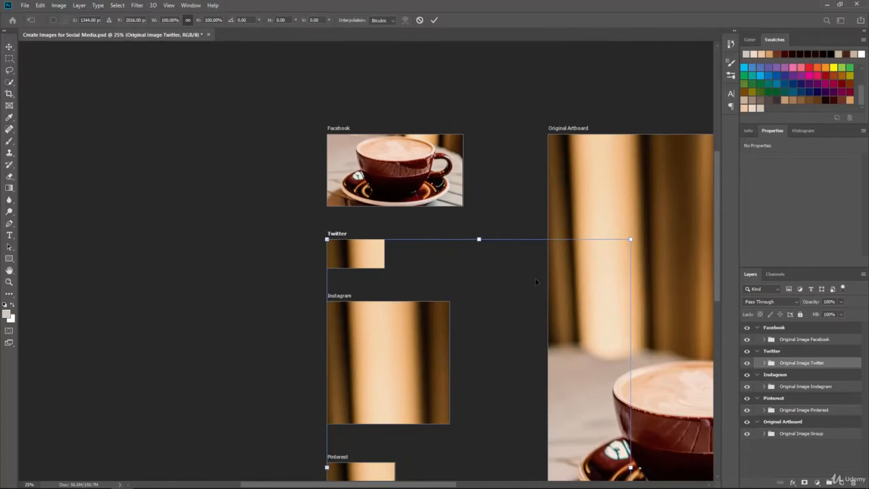
scroll(512, 372, down, 3)
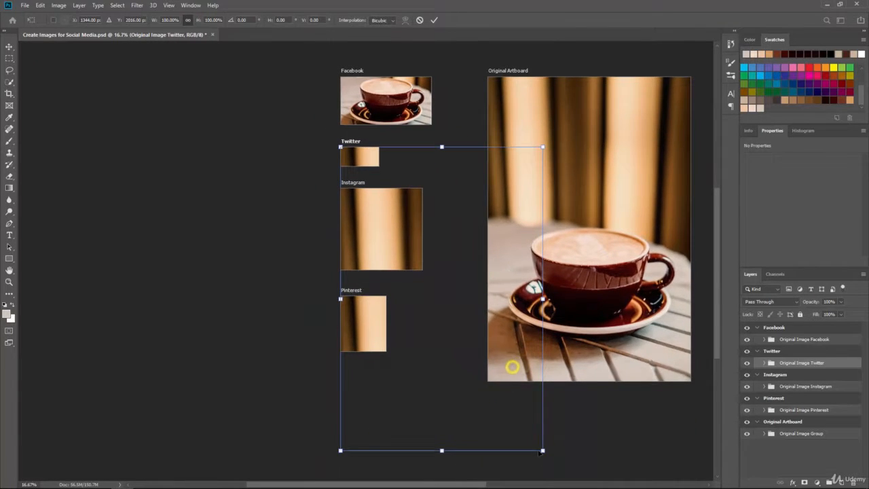
drag(541, 450, 399, 207)
- Move the scaled image up into the Twitter artboard so the coffee cup fills it, and apply the transform
key(ctrl+plus)
key(ctrl+plus)
key(ctrl+plus)
drag(365, 134, 394, 365)
drag(434, 310, 435, 311)
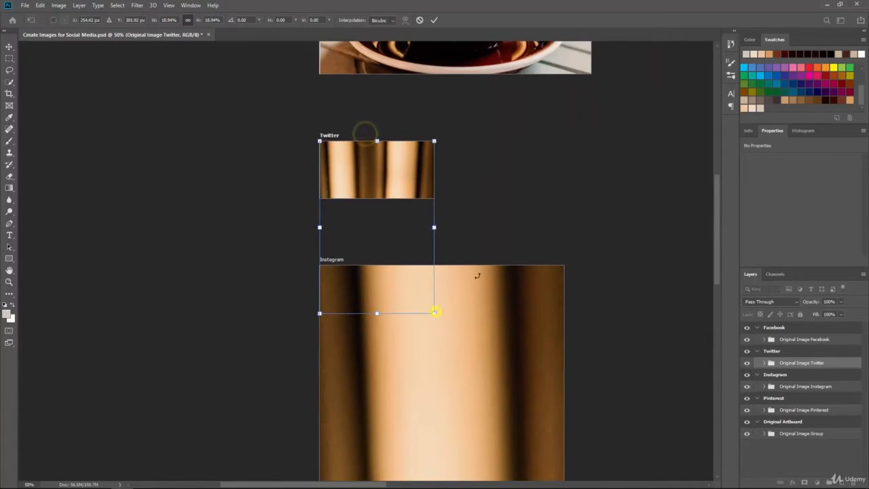
key(ctrl+plus)
key(ctrl+plus)
drag(458, 236, 449, 310)
drag(495, 439, 497, 440)
drag(412, 269, 407, 106)
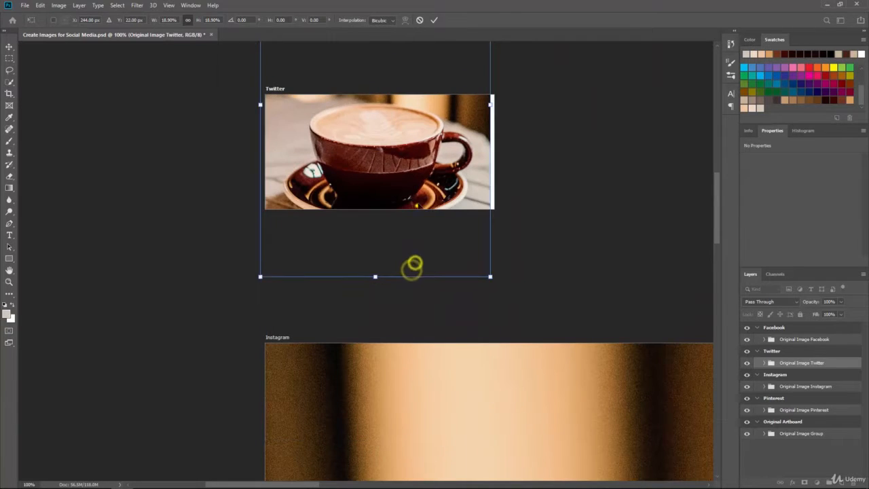
drag(417, 208, 424, 202)
key(Return)
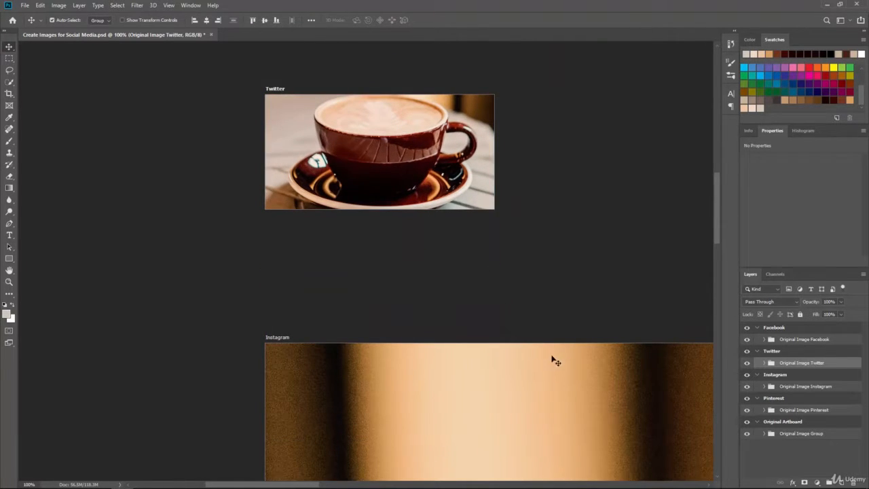
- Select the "Original Image Instagram" group, start Free Transform and scale it down proportionally to about 40%
drag(556, 399, 512, 238)
drag(543, 335, 479, 196)
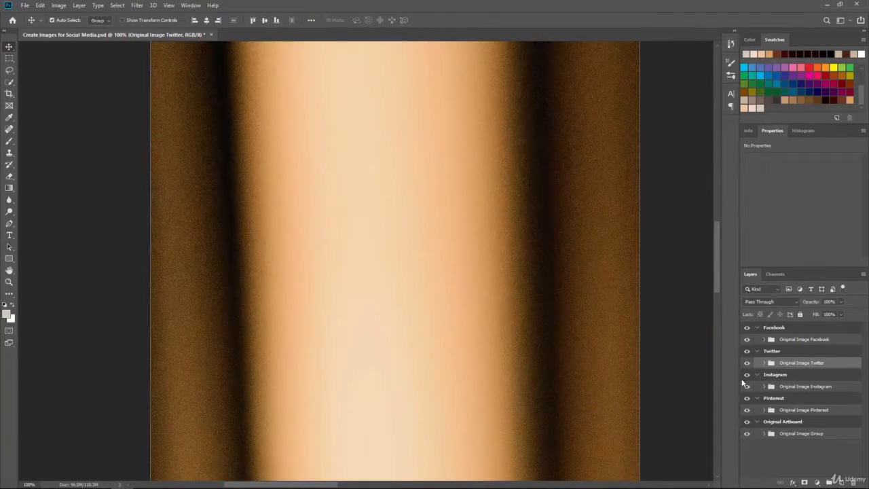
click(782, 387)
key(ctrl+minus)
key(ctrl+minus)
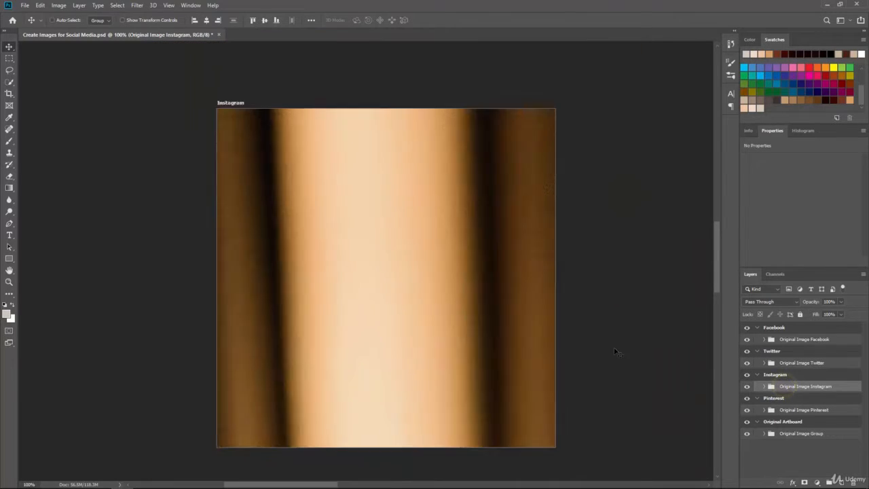
key(ctrl+t)
key(ctrl+minus)
key(ctrl+minus)
scroll(567, 427, down, 3)
drag(524, 431, 412, 271)
- Move the Instagram image up to fill its artboard, apply, then slightly enlarge it from the corner and apply again
key(ctrl+plus)
key(ctrl+plus)
key(ctrl+plus)
drag(399, 170, 411, 377)
drag(498, 436, 496, 434)
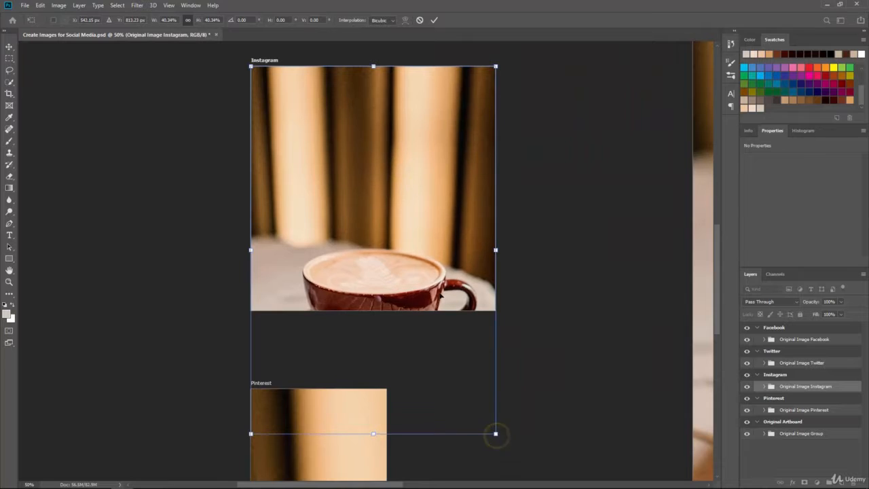
drag(430, 276, 429, 160)
key(Return)
key(ctrl+t)
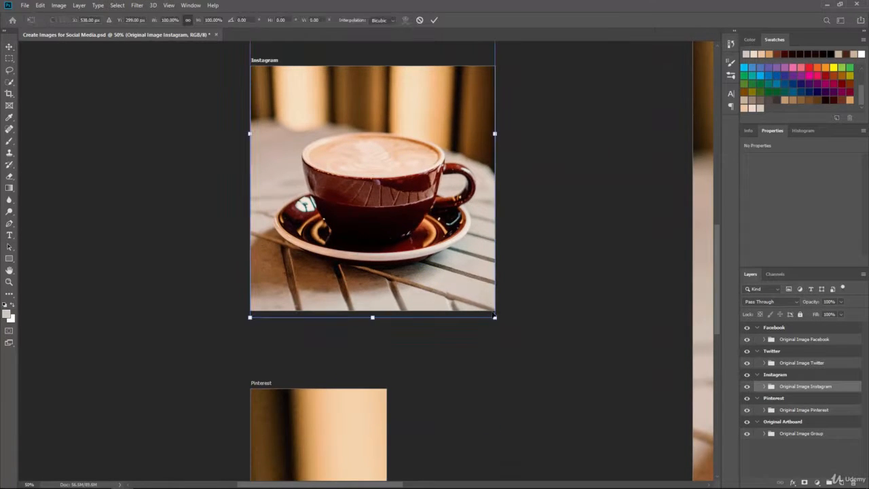
drag(495, 318, 497, 320)
key(Return)
- Select the "Original Image Pinterest" group, start Free Transform and scale it down proportionally to about 23%
scroll(444, 237, down, 5)
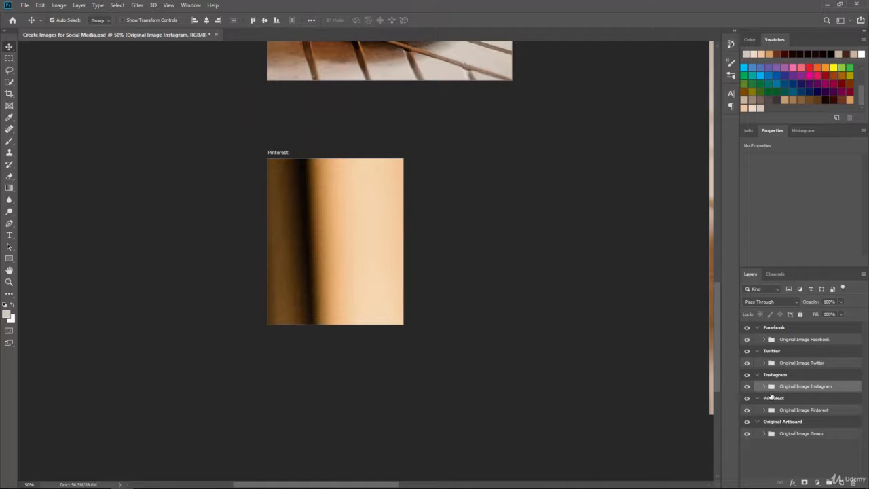
click(785, 410)
key(ctrl+t)
key(ctrl+minus)
key(ctrl+minus)
key(ctrl+minus)
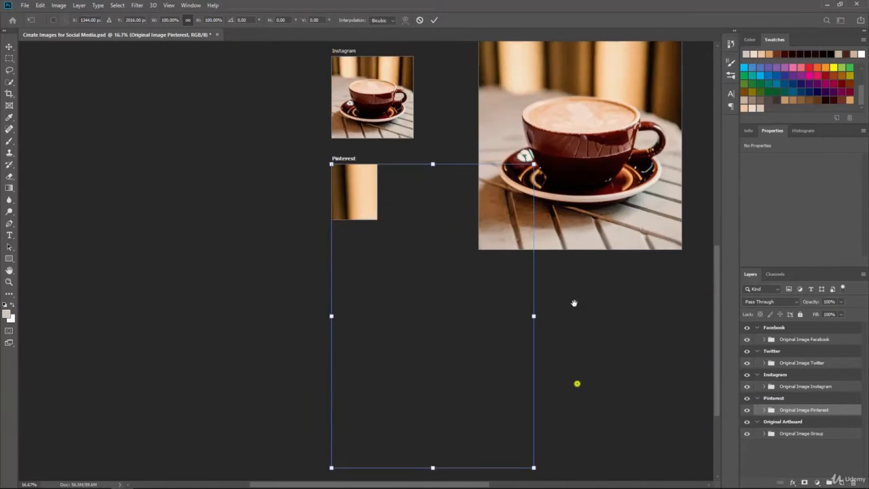
drag(533, 410, 391, 340)
- Move the Pinterest image up so the cup fills its artboard, and apply the transform
key(ctrl+plus)
key(ctrl+plus)
key(ctrl+plus)
drag(385, 233, 417, 347)
drag(386, 245, 384, 204)
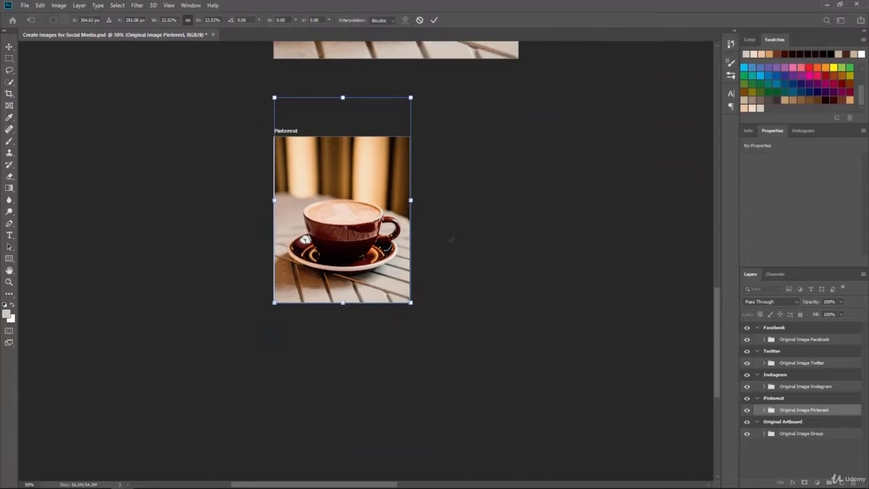
key(Return)
- Hide the Original Artboard group
key(ctrl+minus)
key(ctrl+minus)
key(ctrl+minus)
key(ctrl+minus)
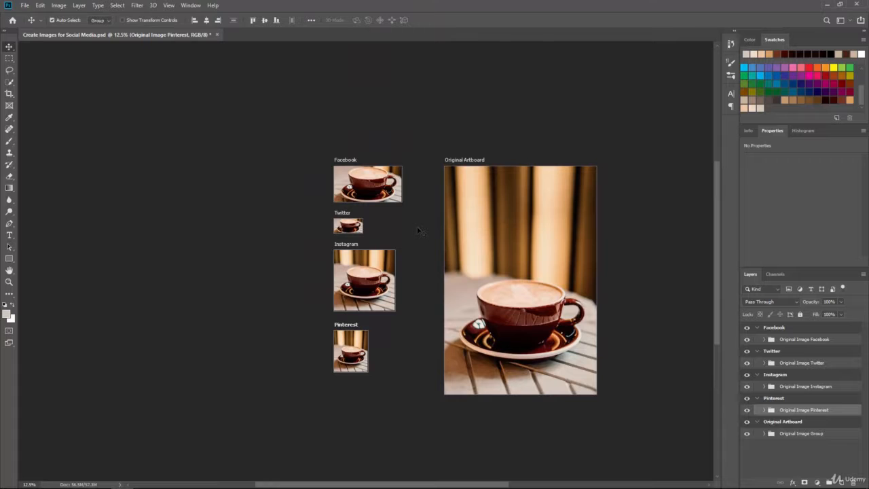
key(ctrl+plus)
key(ctrl+plus)
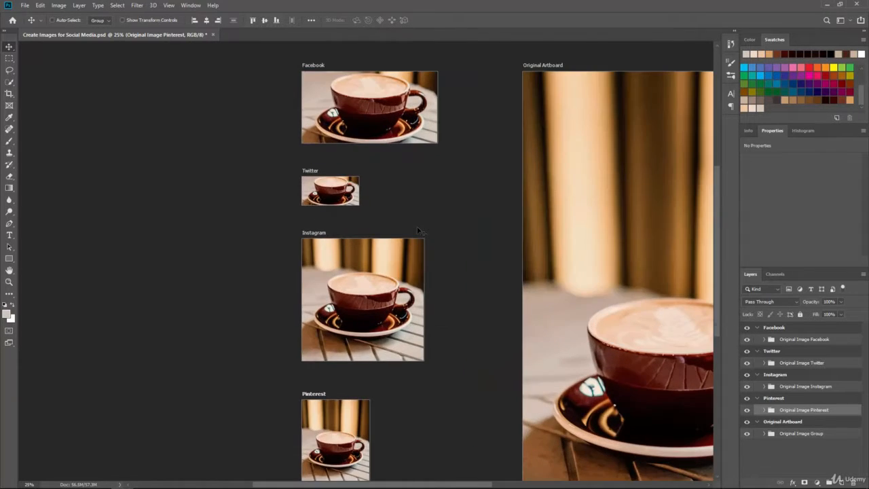
key(ctrl+minus)
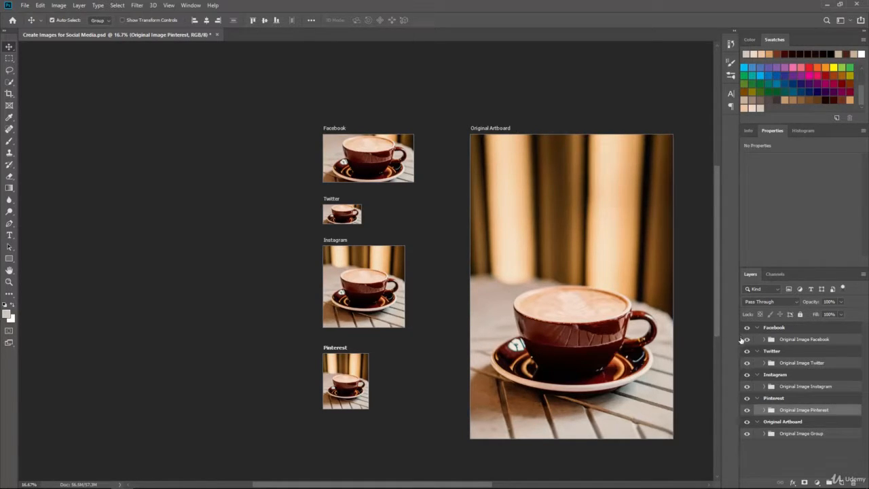
click(746, 421)
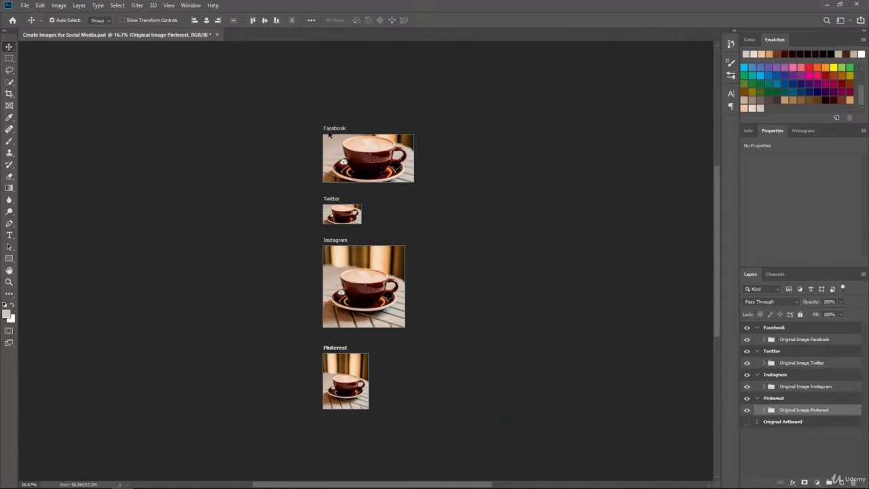
- Rearrange the Facebook, Twitter, Instagram and Pinterest artboards into a compact two-by-two grid with the Artboard tool
key(shift+v)
drag(329, 134, 208, 131)
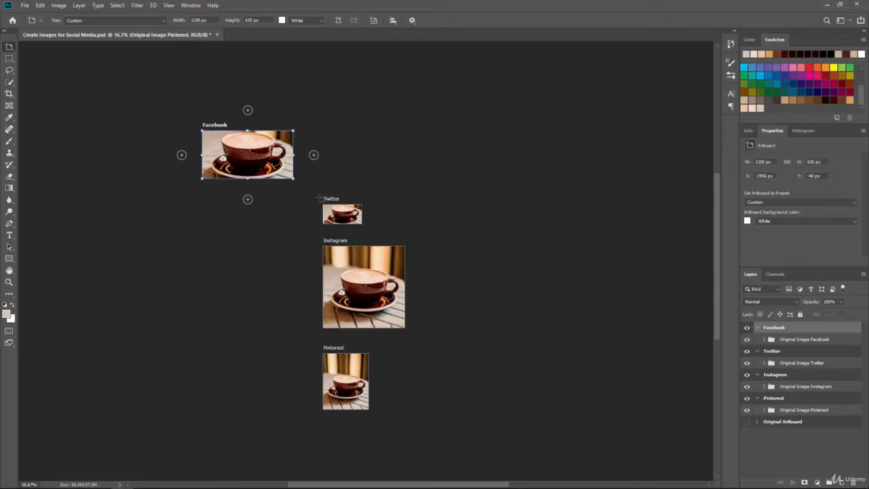
drag(333, 198, 335, 129)
drag(336, 245, 212, 192)
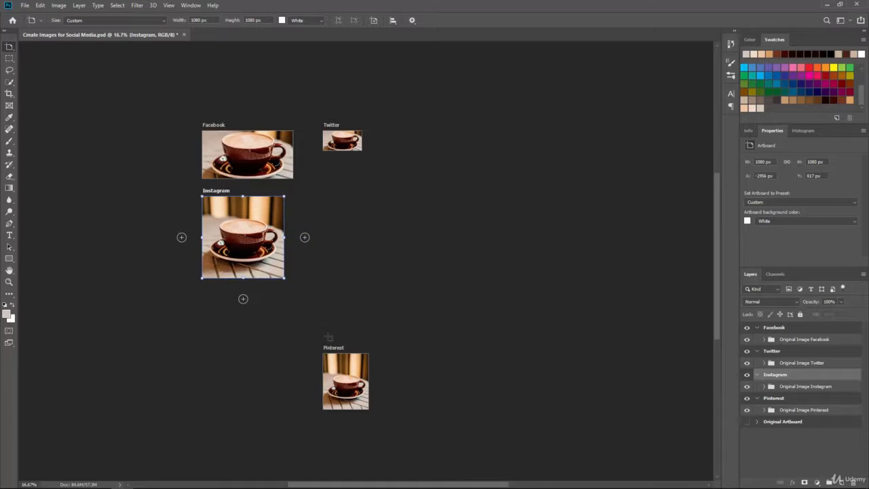
drag(333, 343, 314, 194)
drag(322, 130, 303, 126)
drag(313, 190, 308, 191)
click(222, 190)
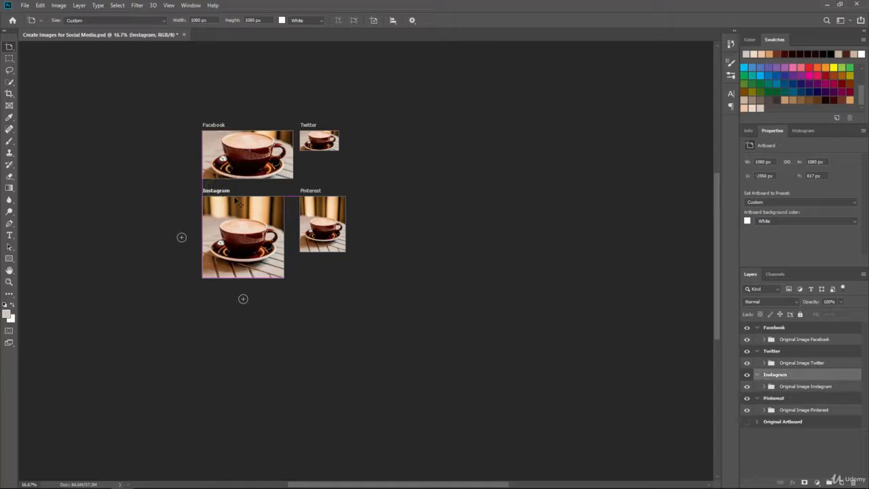
- With the Artboard tool, move the Facebook and Twitter artboards down to close the gap above Instagram and Pinterest
key(ctrl+plus)
drag(250, 196, 397, 269)
key(ctrl+plus)
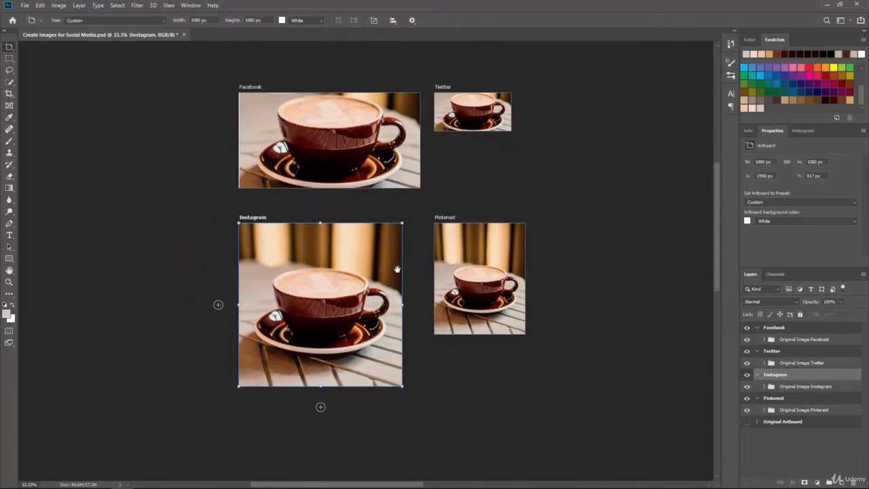
drag(407, 237, 376, 254)
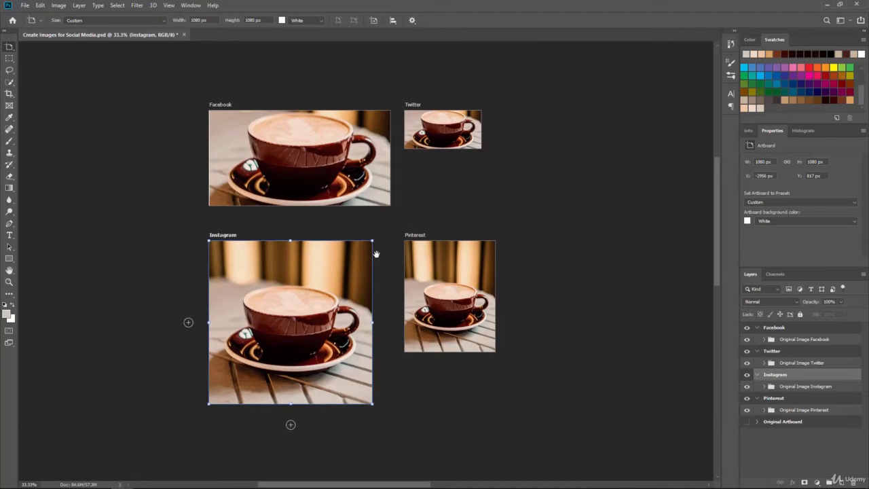
key(ctrl+plus)
drag(381, 213, 393, 223)
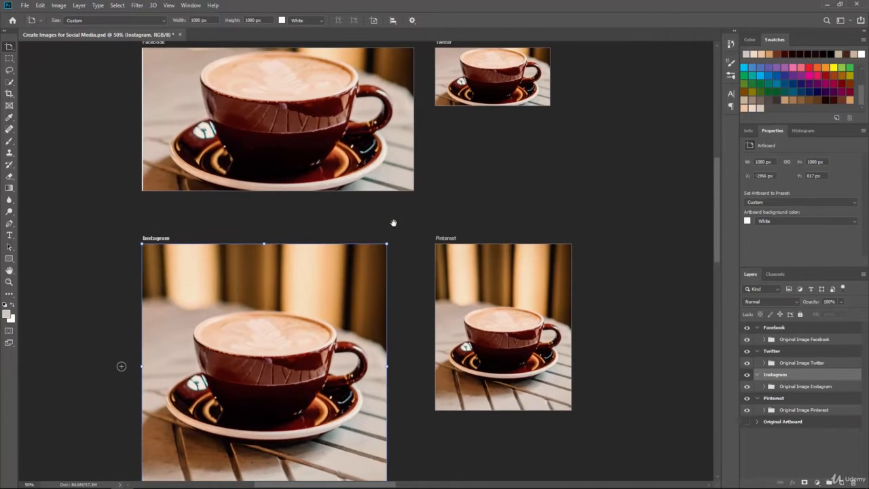
key(ctrl+minus)
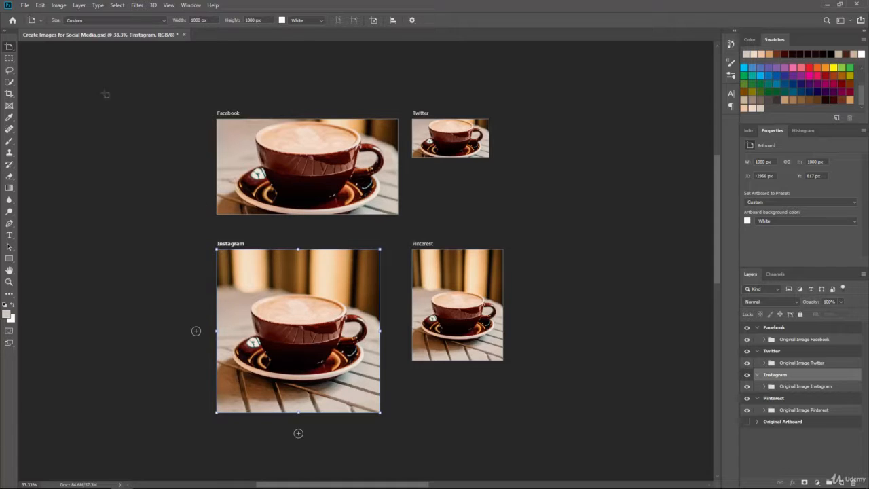
click(8, 48)
right_click(11, 48)
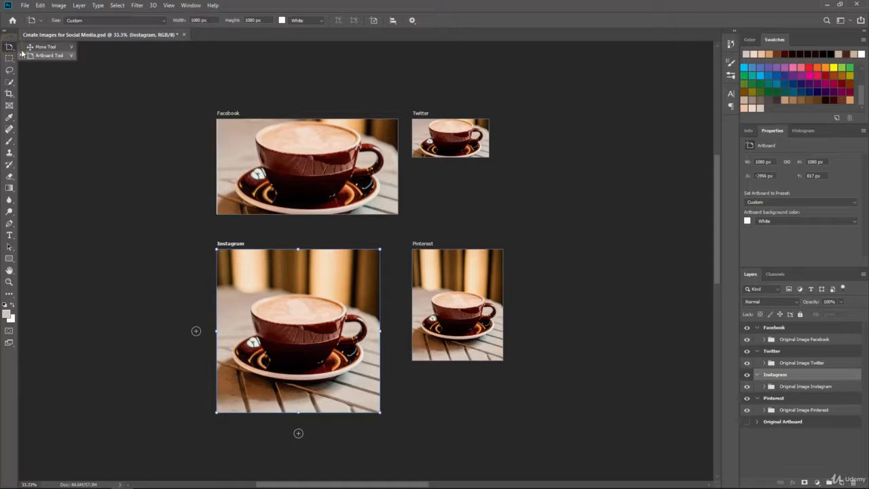
click(26, 48)
drag(225, 115, 226, 134)
drag(312, 123, 312, 123)
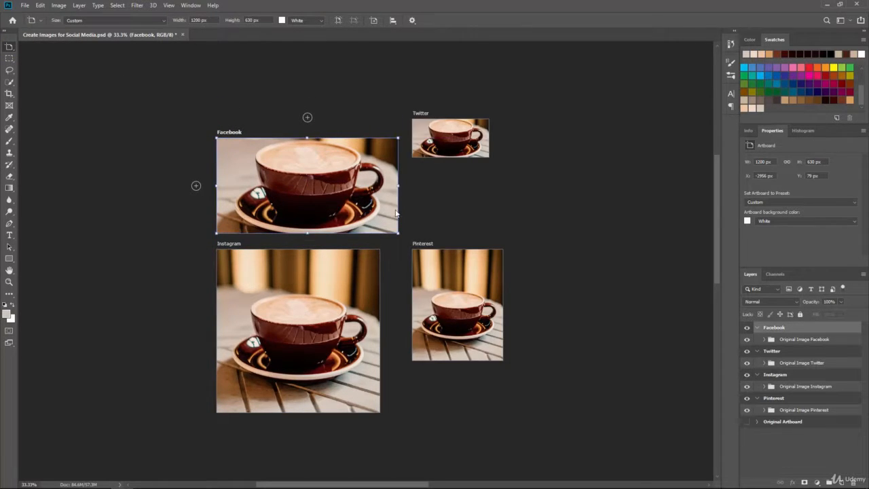
drag(420, 114, 419, 133)
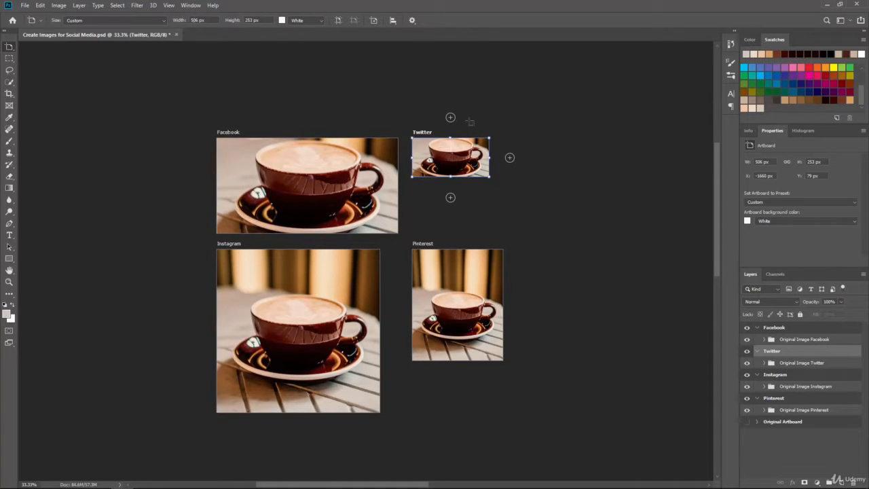
- Select the Facebook image group and shift it toward the right side of its artboard
key(ctrl+equal)
drag(360, 217, 373, 192)
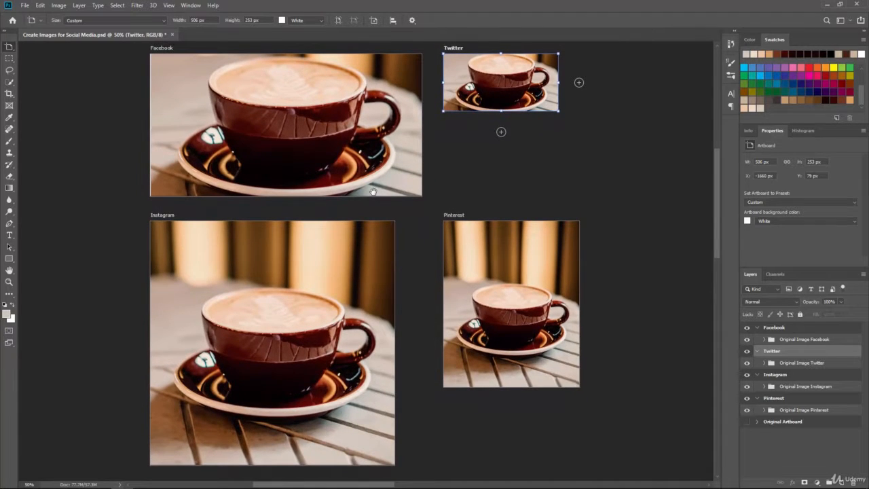
drag(470, 142, 466, 152)
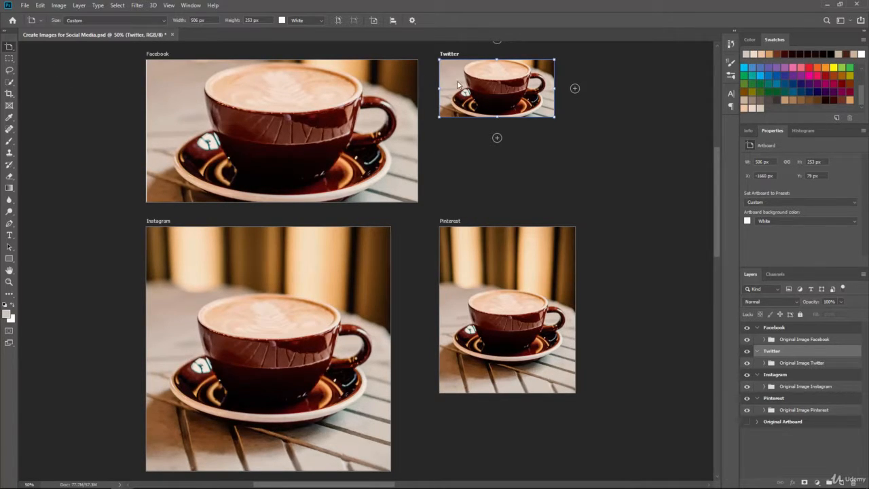
key(v)
click(208, 89)
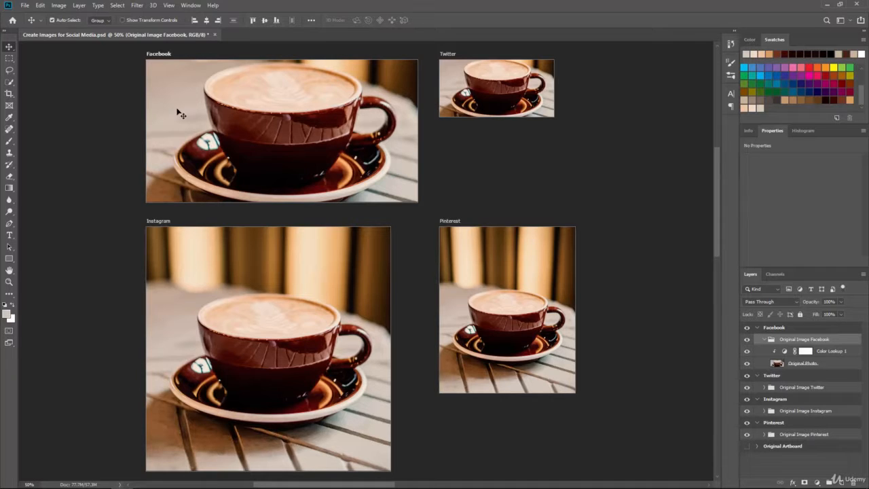
drag(285, 136, 167, 143)
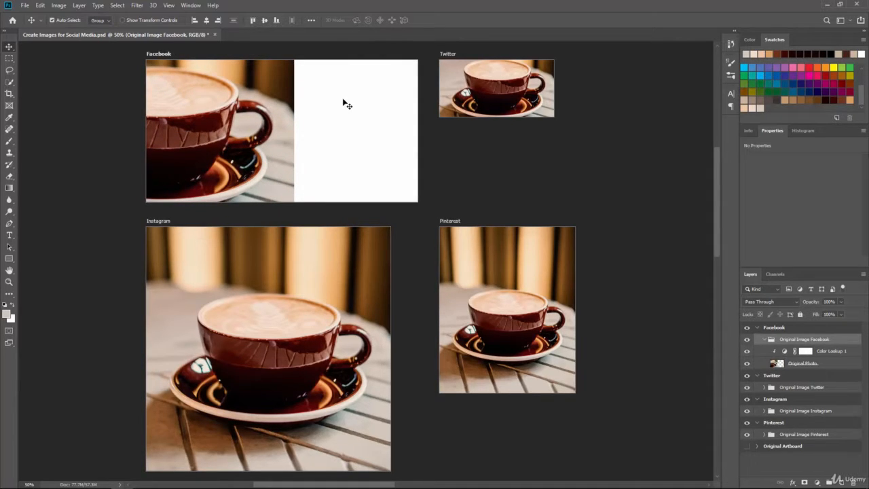
drag(211, 110, 467, 97)
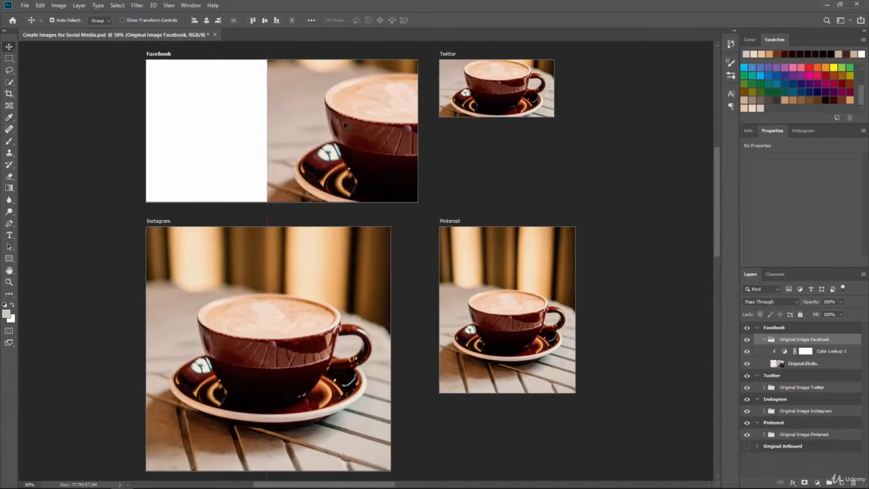
mouse_move(344, 123)
mouse_down()
mouse_move(354, 124)
mouse_move(342, 121)
mouse_move(343, 129)
mouse_up()
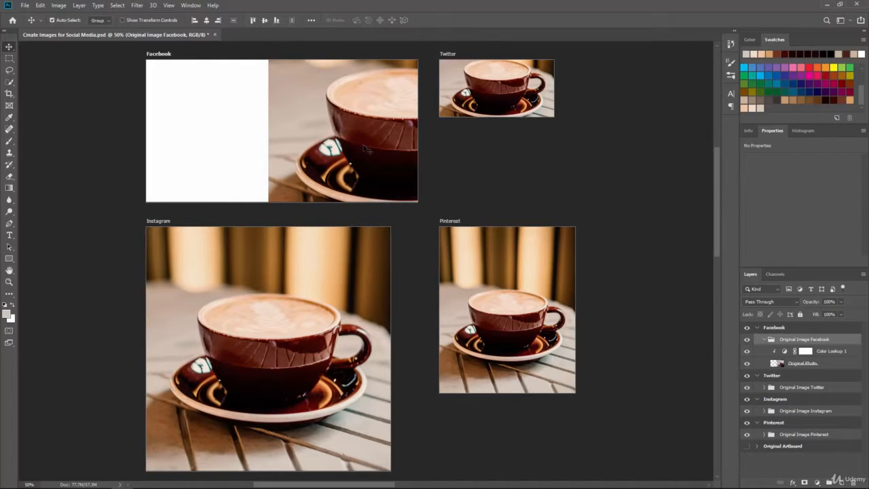
- Free Transform the Facebook image down to about 51%, place the cup at the artboard's right, and apply
key(ctrl+t)
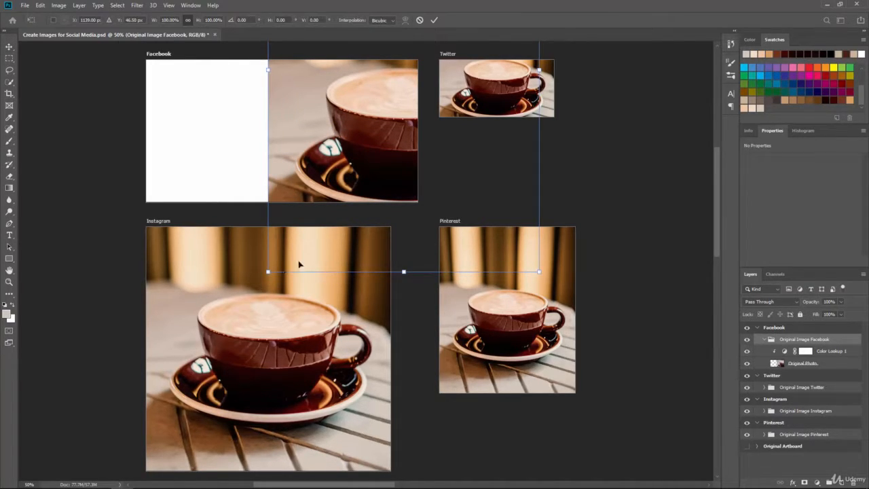
drag(541, 271, 440, 231)
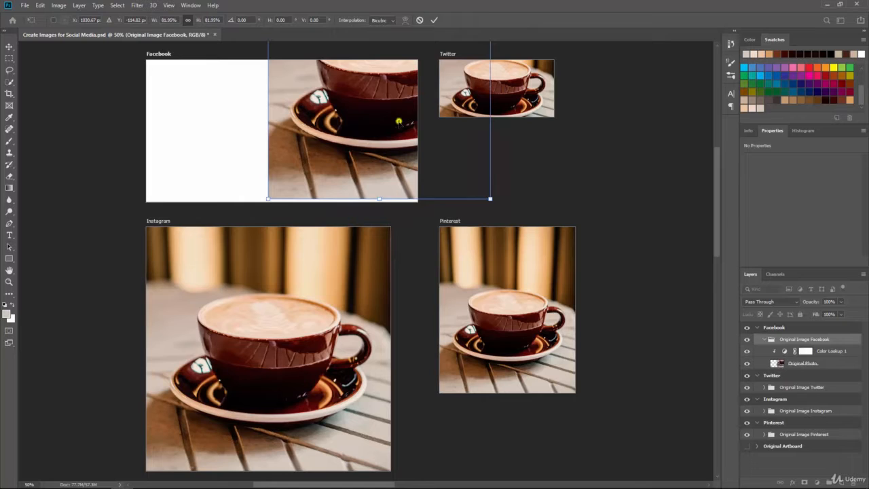
drag(398, 122, 400, 161)
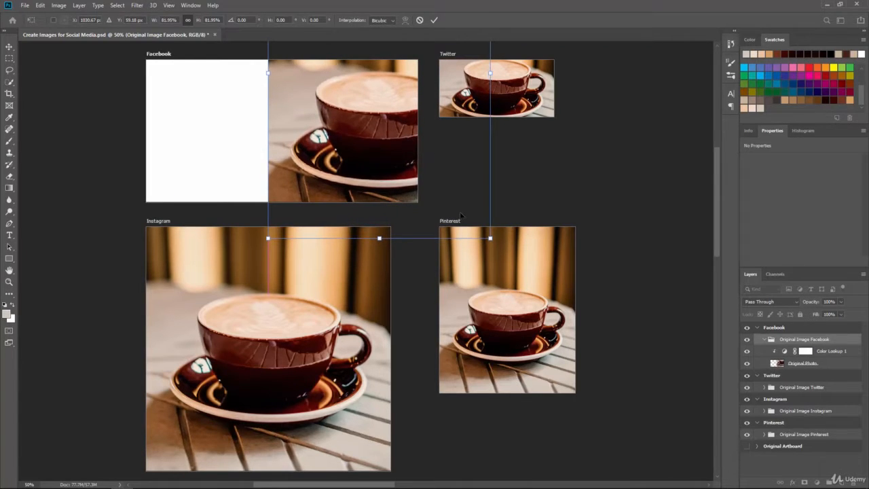
drag(490, 237, 415, 198)
drag(385, 115, 352, 138)
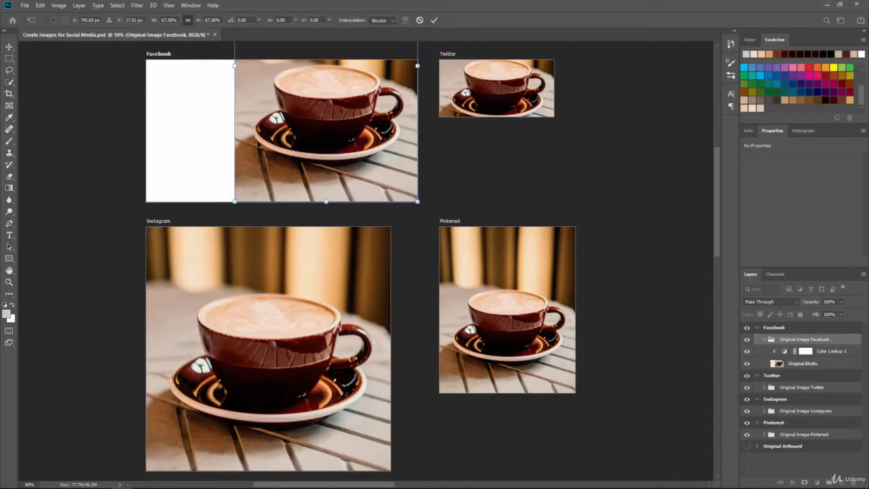
drag(296, 131, 297, 165)
drag(234, 235, 317, 215)
drag(322, 155, 335, 175)
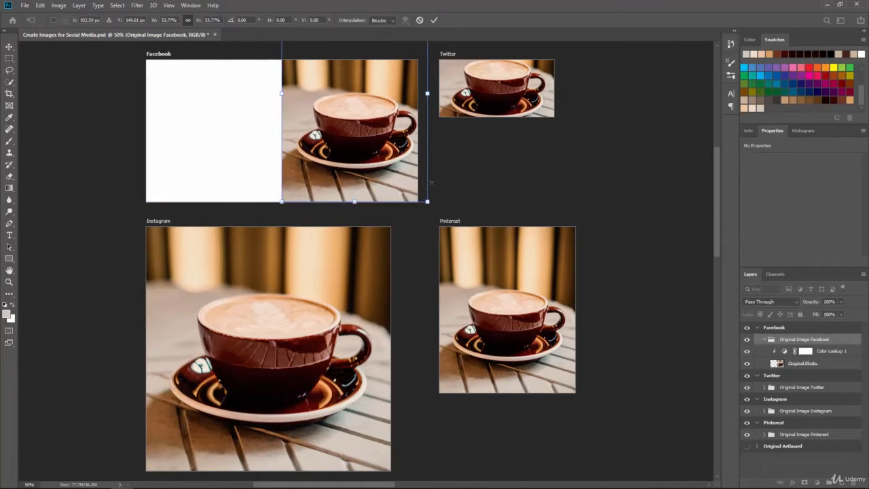
drag(428, 201, 413, 195)
drag(397, 160, 400, 172)
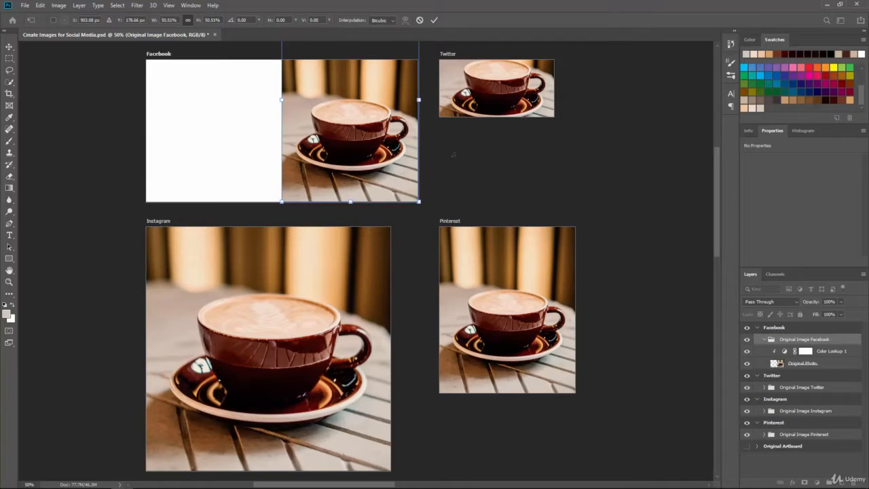
key(Return)
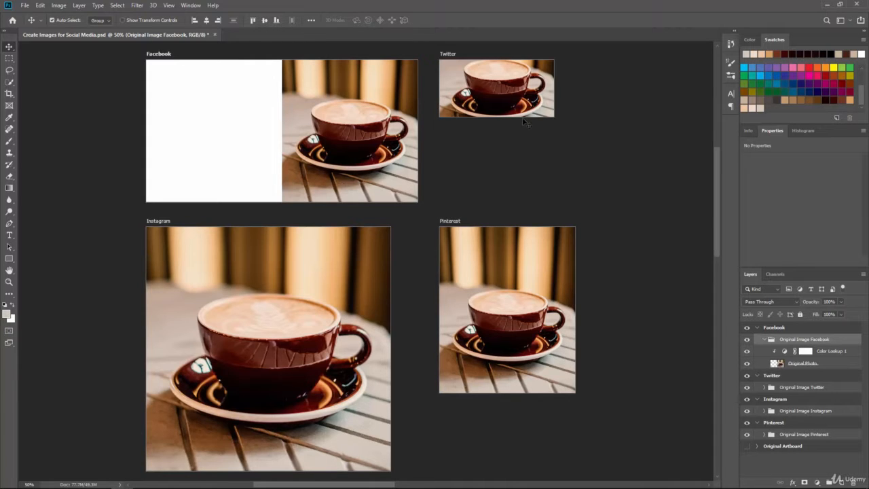
- Select the Twitter image group, Free Transform it down to about 50% with the cup at the right, and apply
key(ctrl+plus)
key(ctrl+plus)
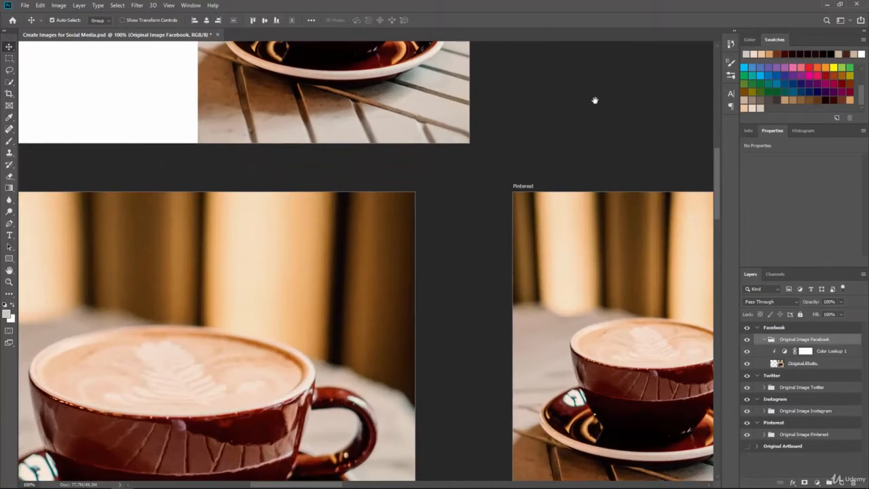
drag(595, 100, 438, 236)
drag(497, 134, 474, 239)
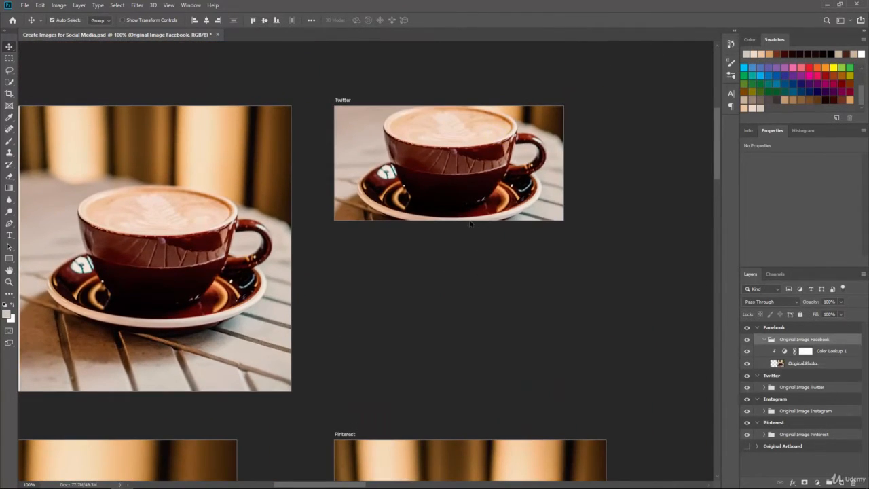
click(791, 387)
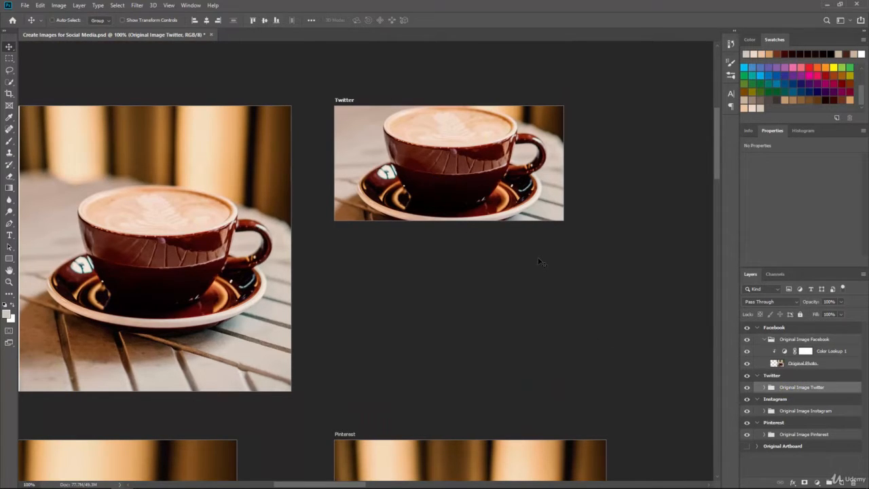
key(ctrl+t)
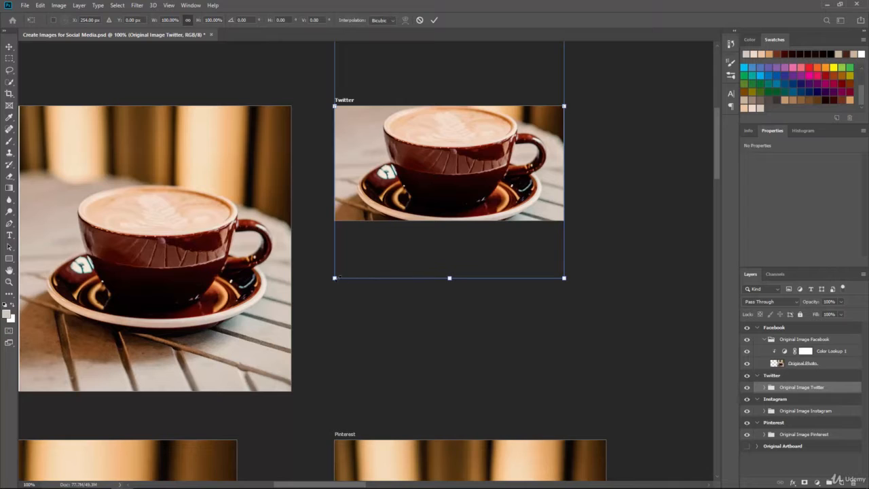
drag(335, 278, 515, 171)
drag(499, 82, 509, 184)
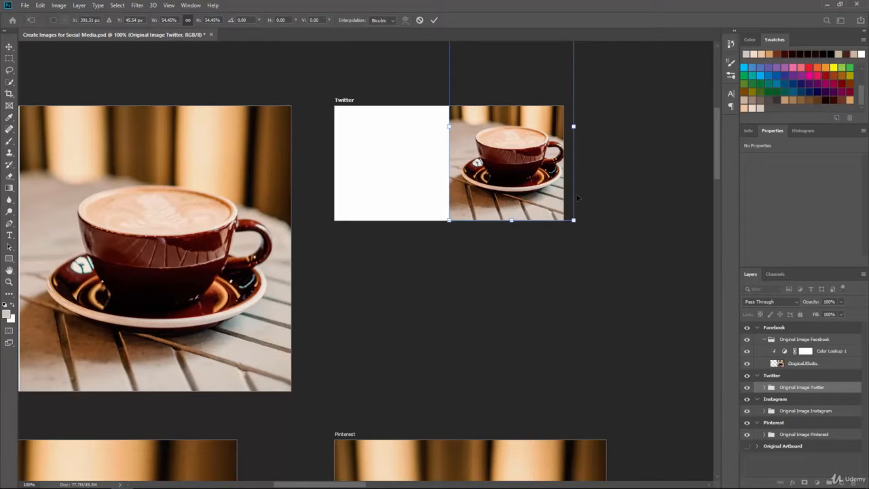
drag(575, 221, 538, 185)
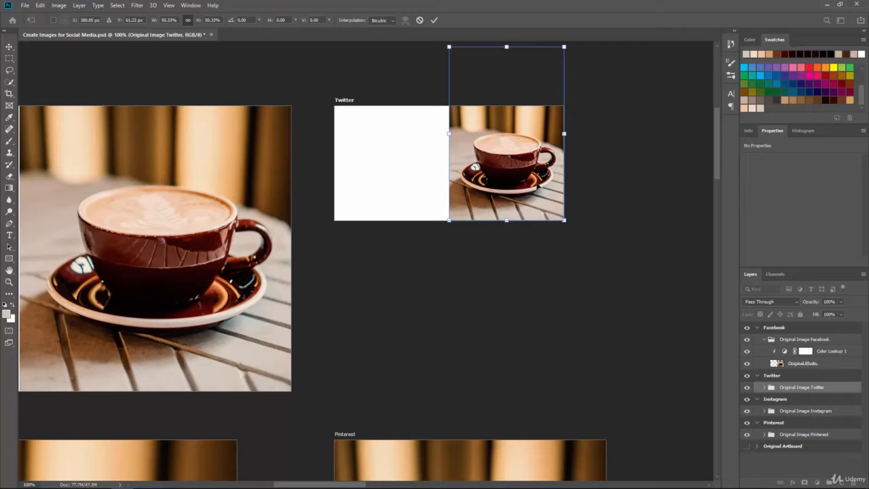
click(550, 263)
key(Return)
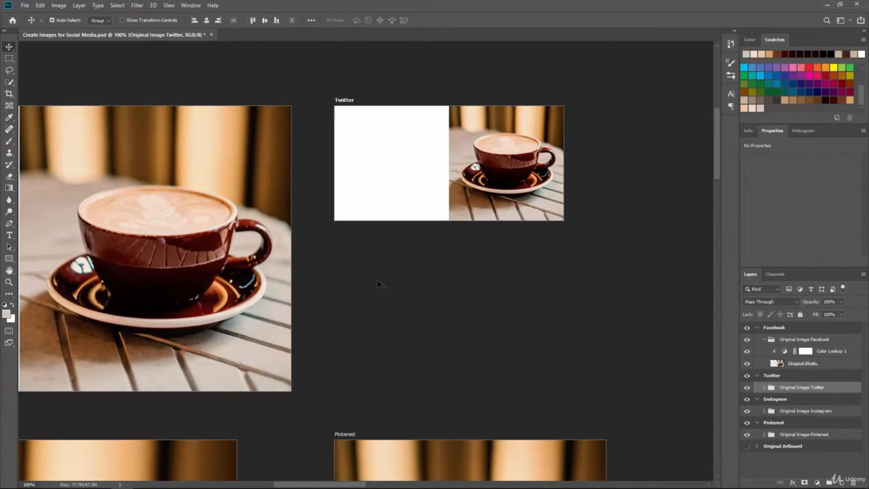
- Nudge the Instagram and Pinterest image groups slightly down within their artboards
drag(404, 290, 493, 276)
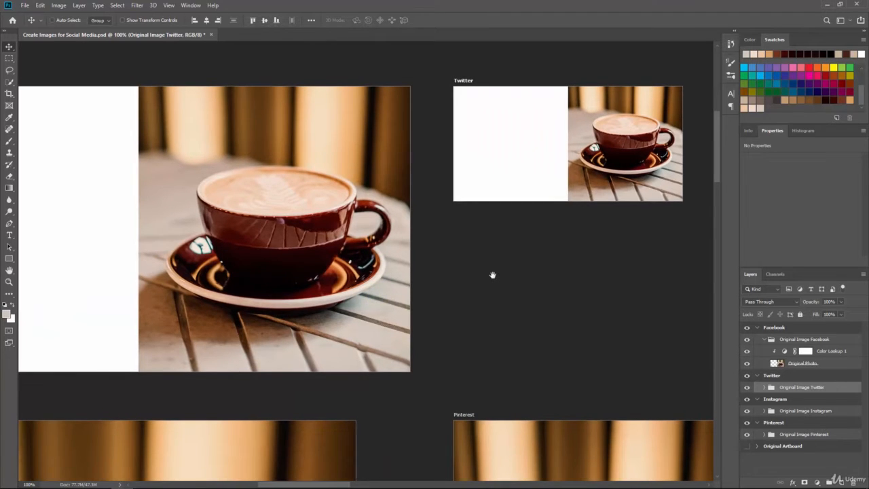
key(ctrl+minus)
key(ctrl+minus)
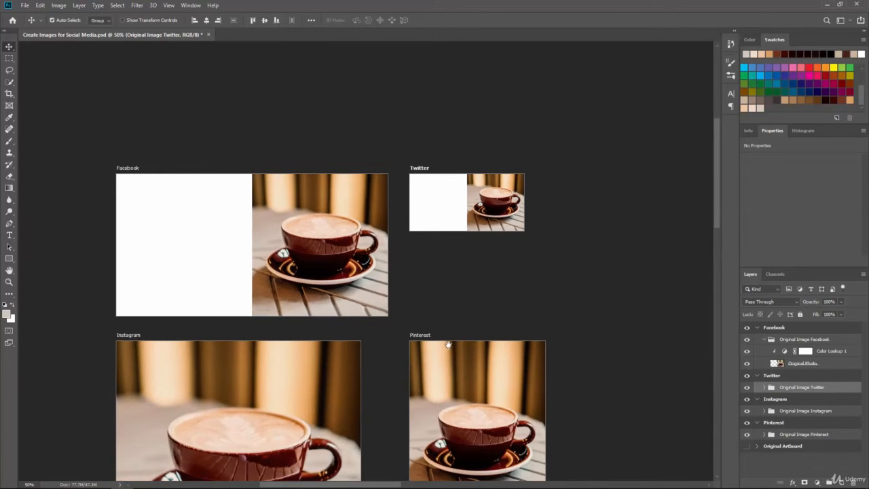
drag(449, 345, 493, 199)
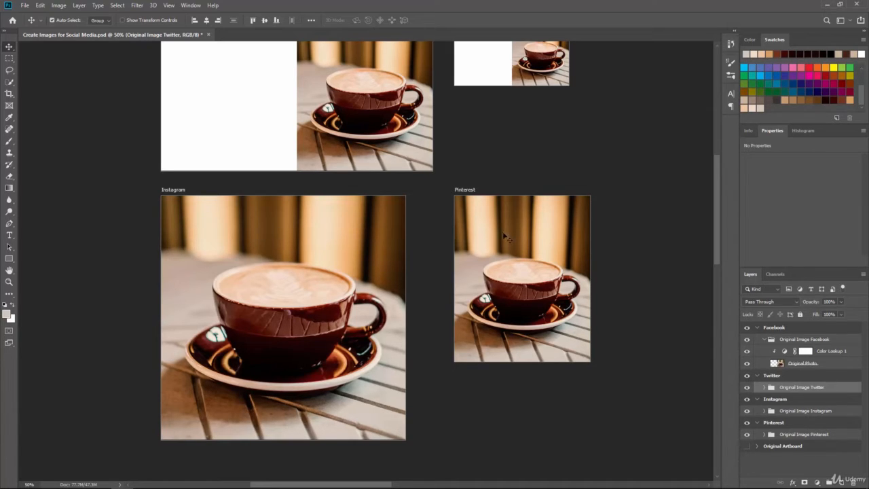
click(799, 411)
drag(290, 243, 291, 260)
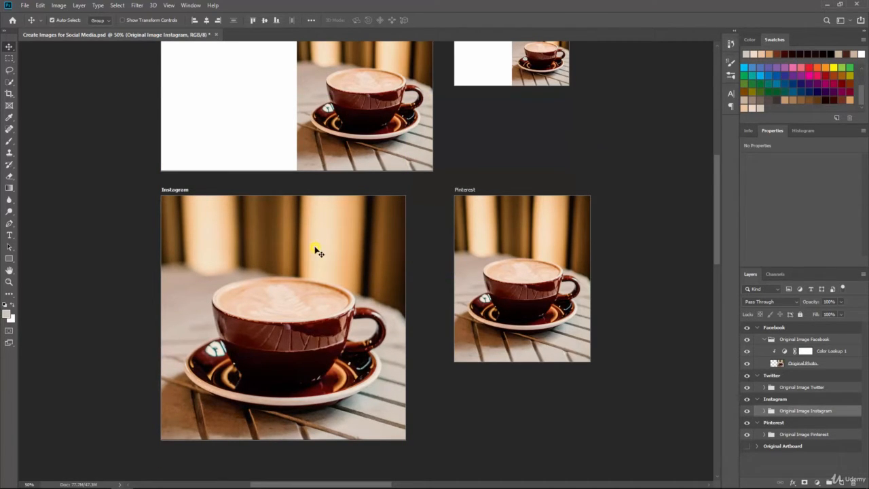
mouse_move(316, 251)
mouse_down()
mouse_move(315, 290)
mouse_move(316, 266)
mouse_up()
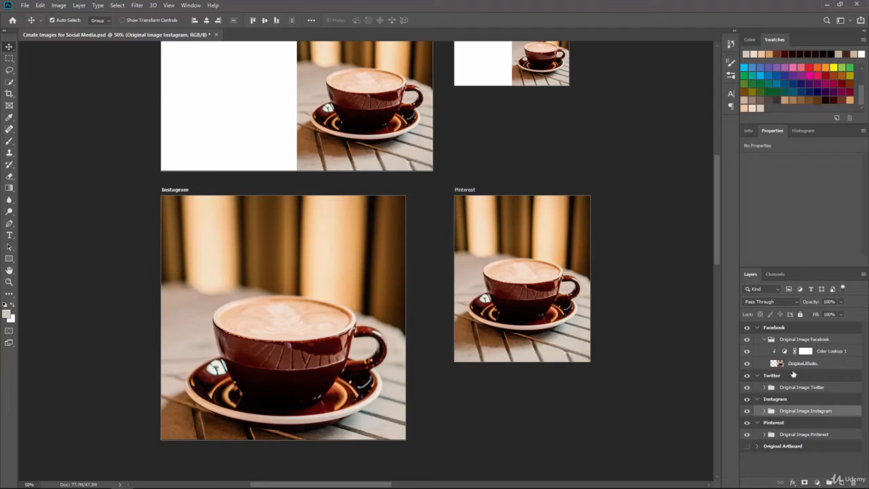
click(797, 435)
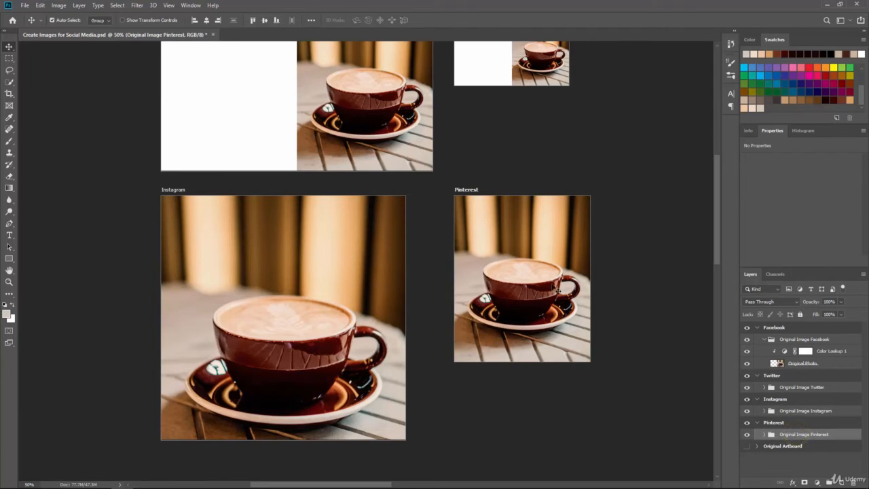
drag(551, 265, 534, 309)
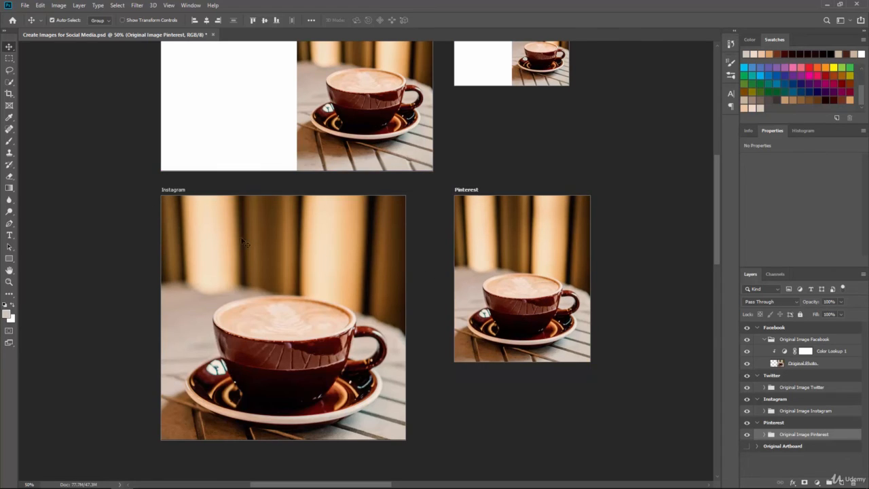